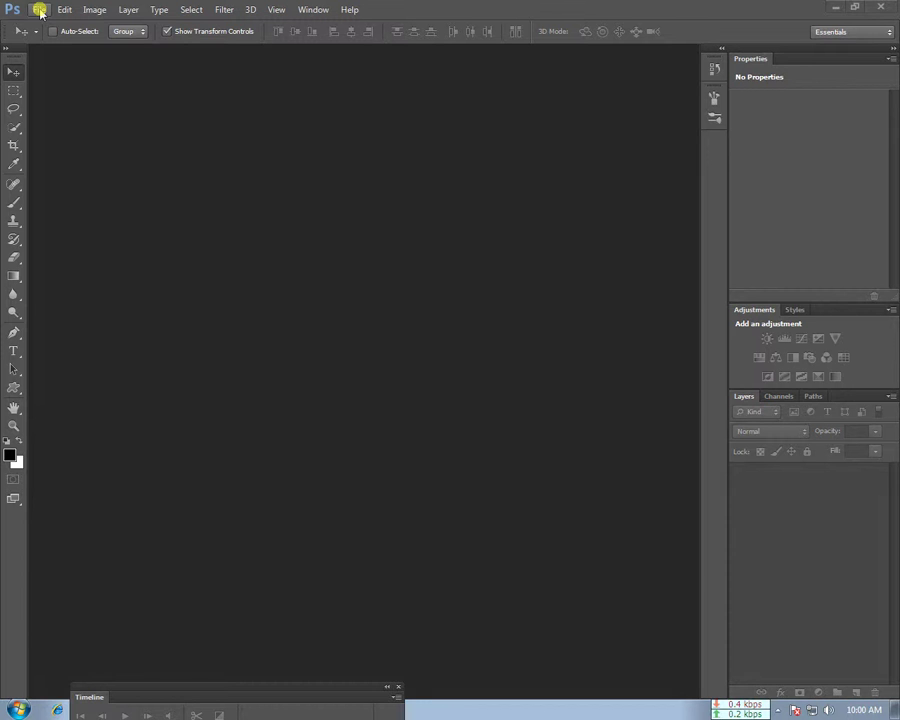
Step: Open the white tulips photo images (25).jpg from D:\image\flower
click(40, 12)
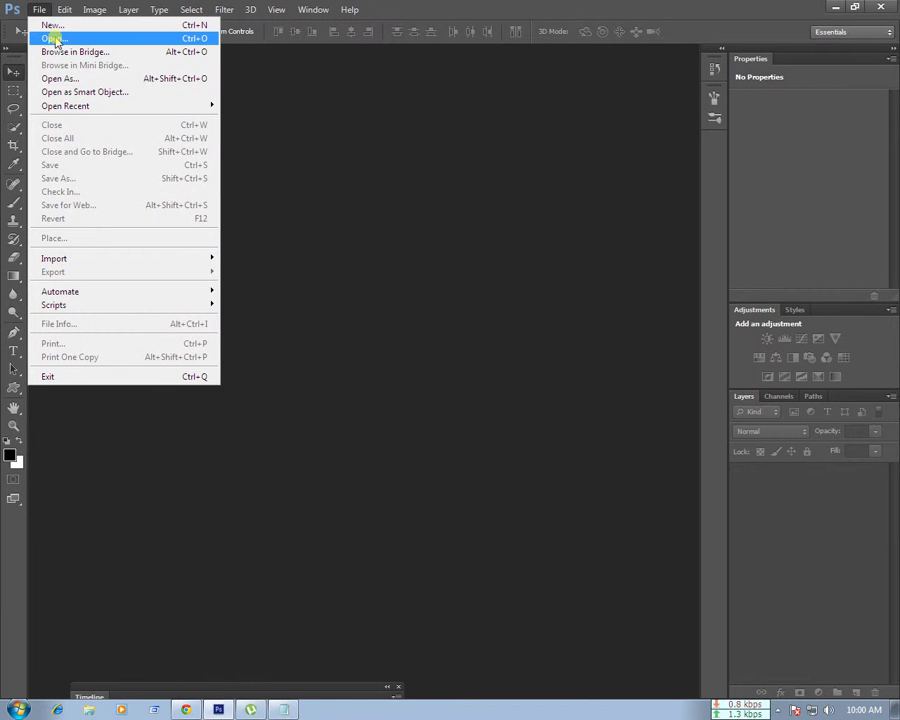
click(55, 40)
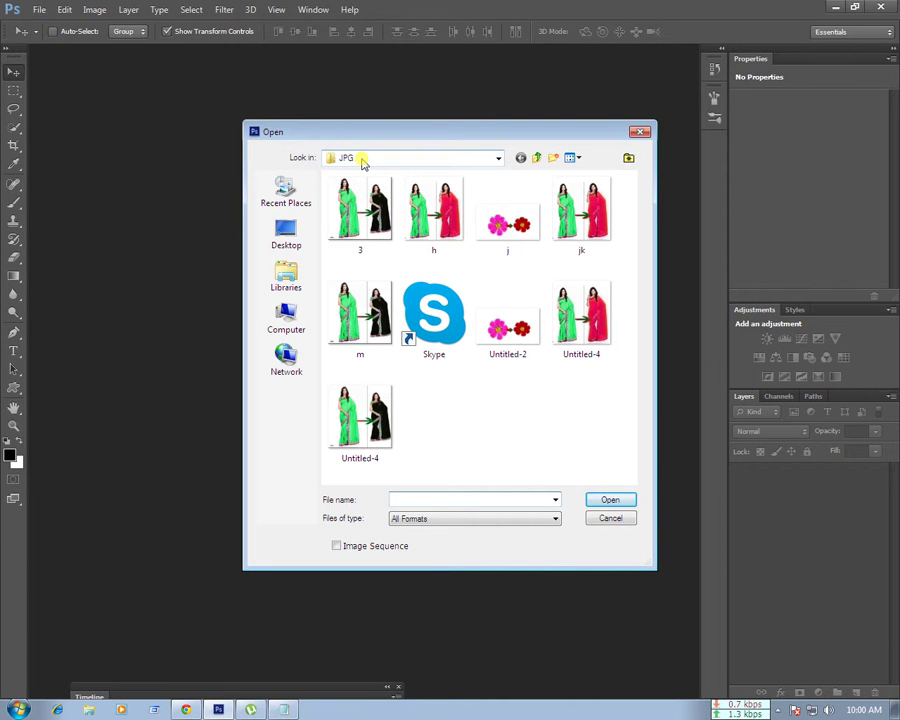
click(497, 158)
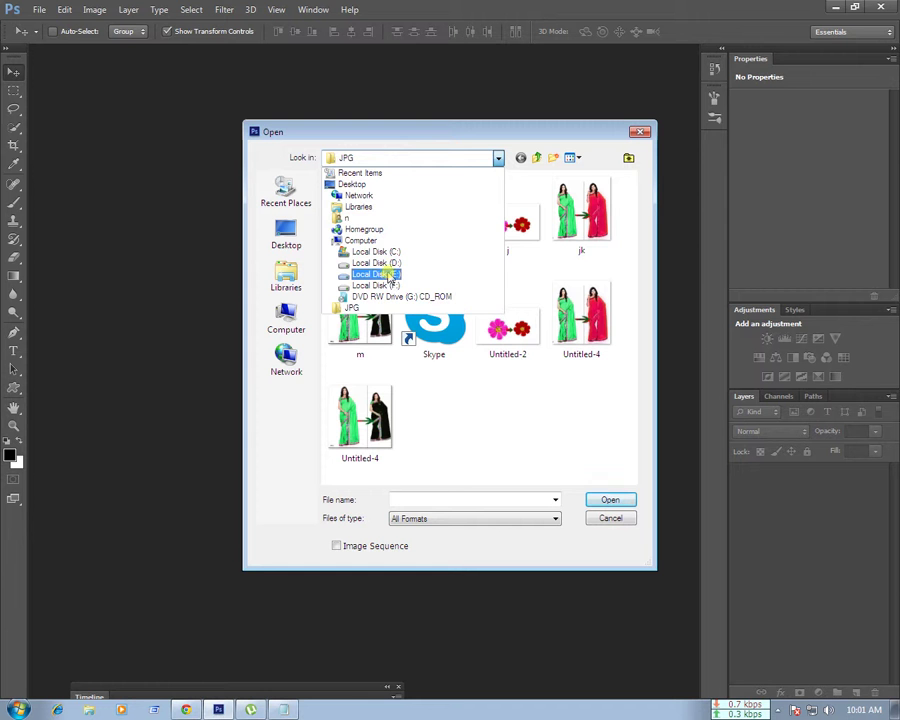
click(386, 264)
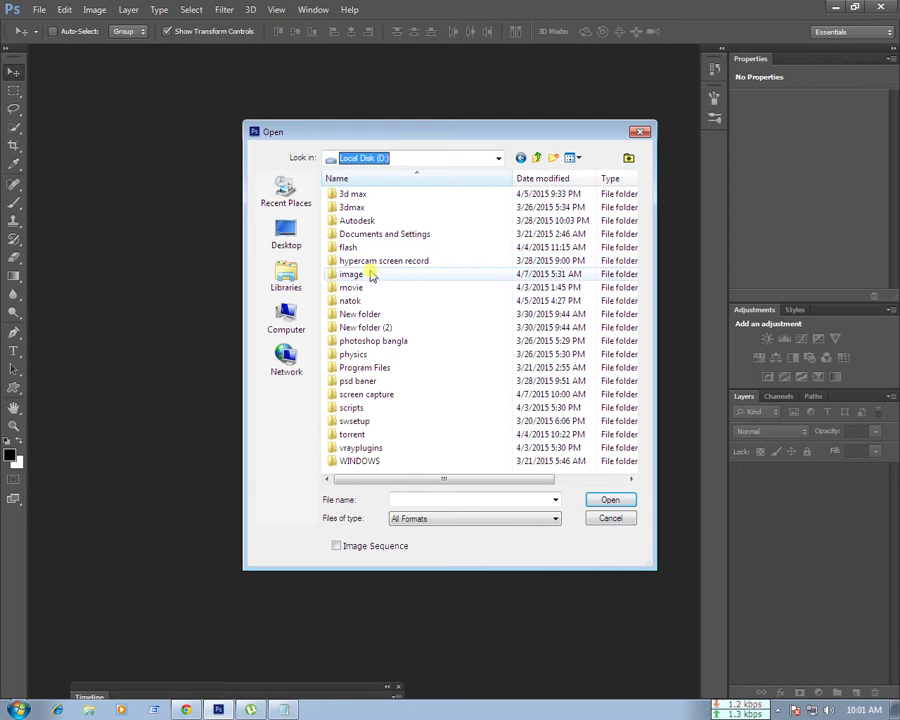
double_click(368, 275)
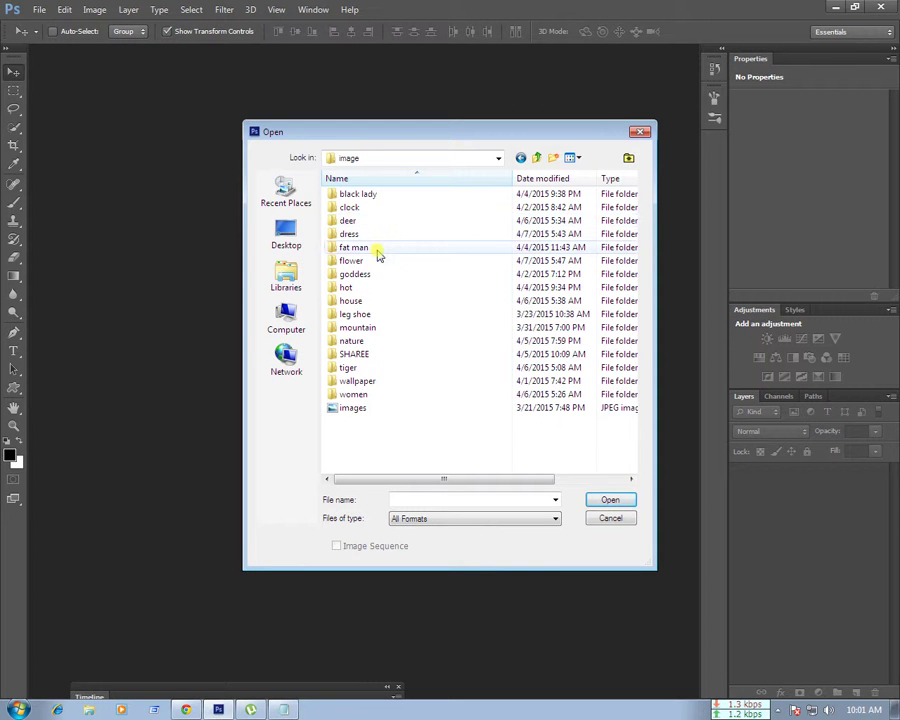
click(368, 261)
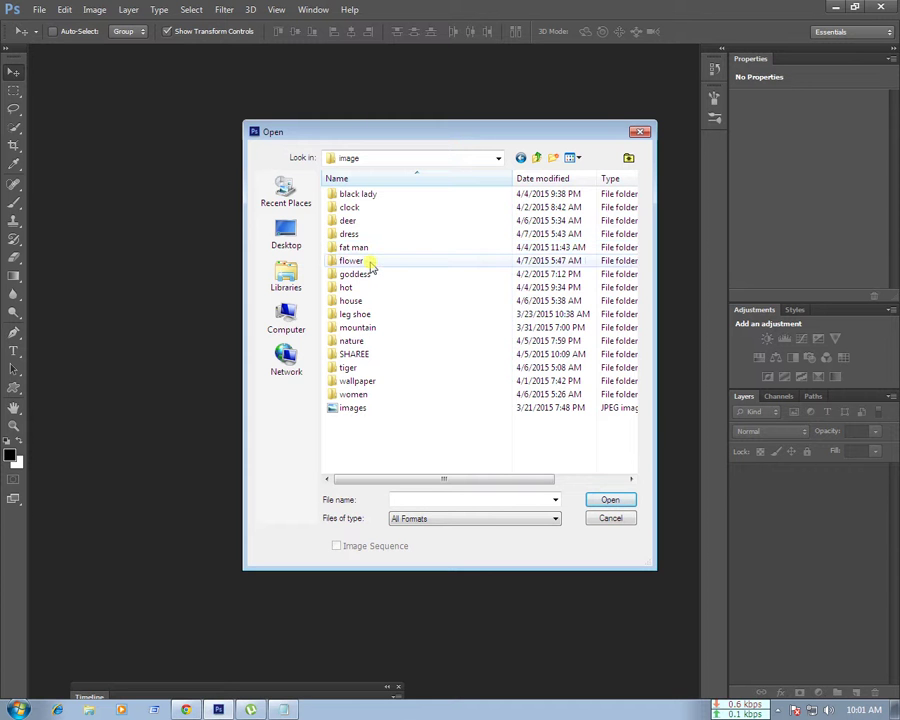
double_click(368, 261)
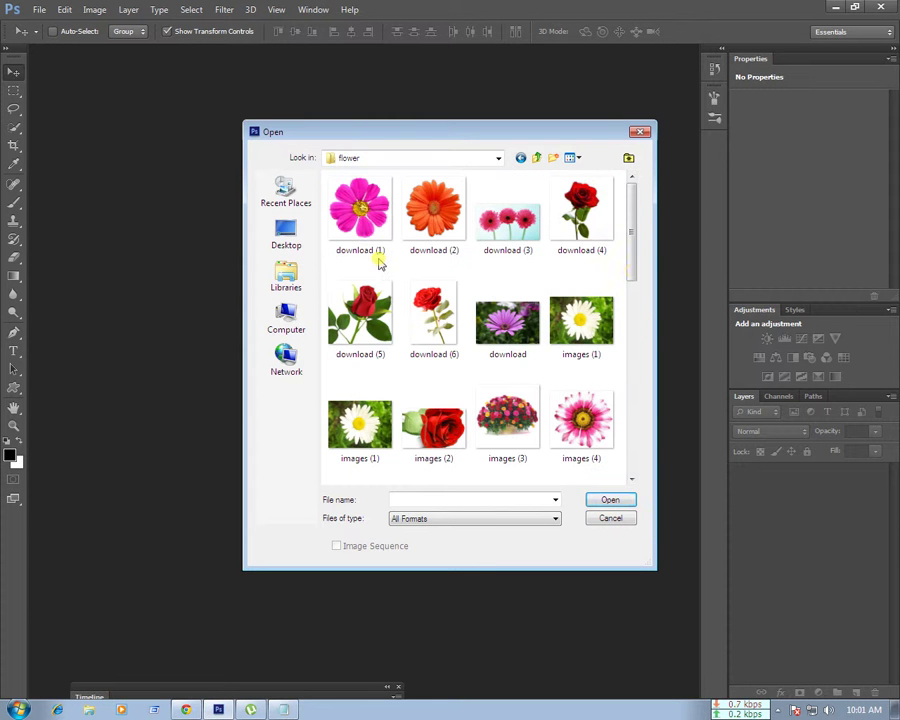
drag(632, 256, 633, 455)
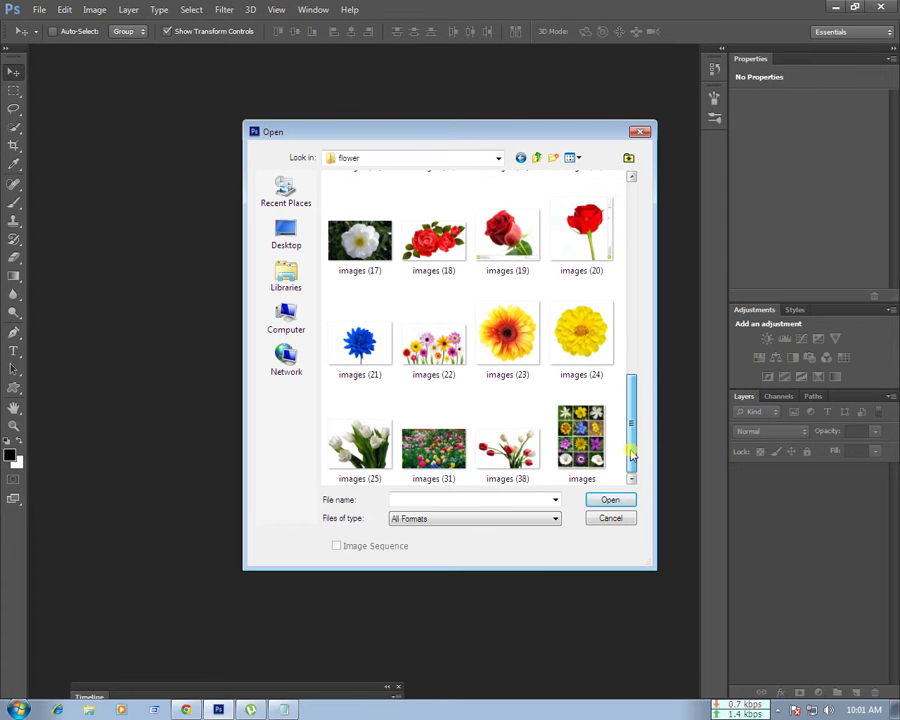
click(355, 440)
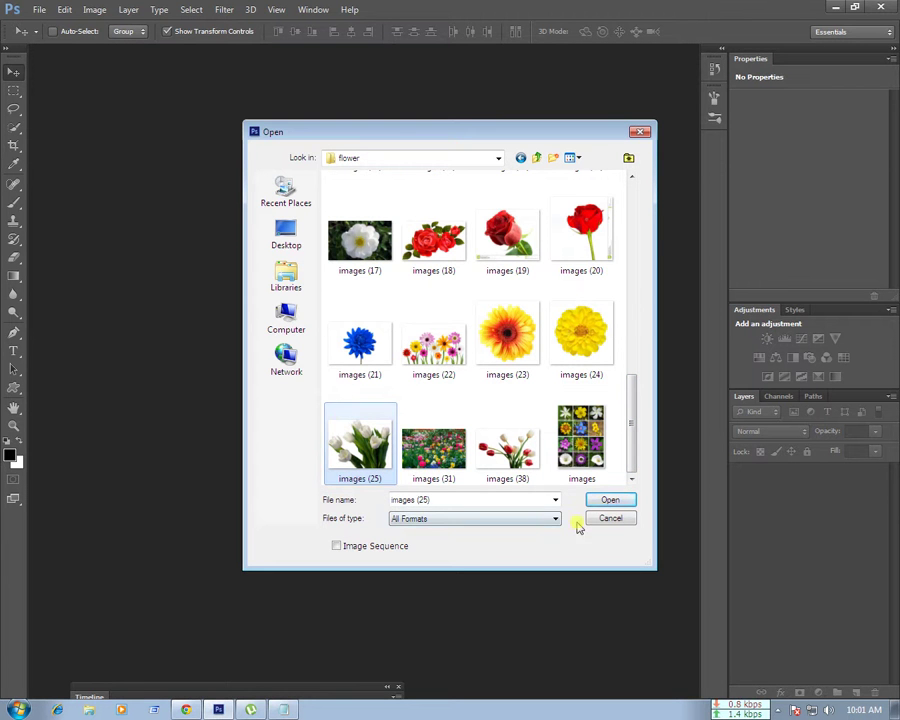
click(610, 503)
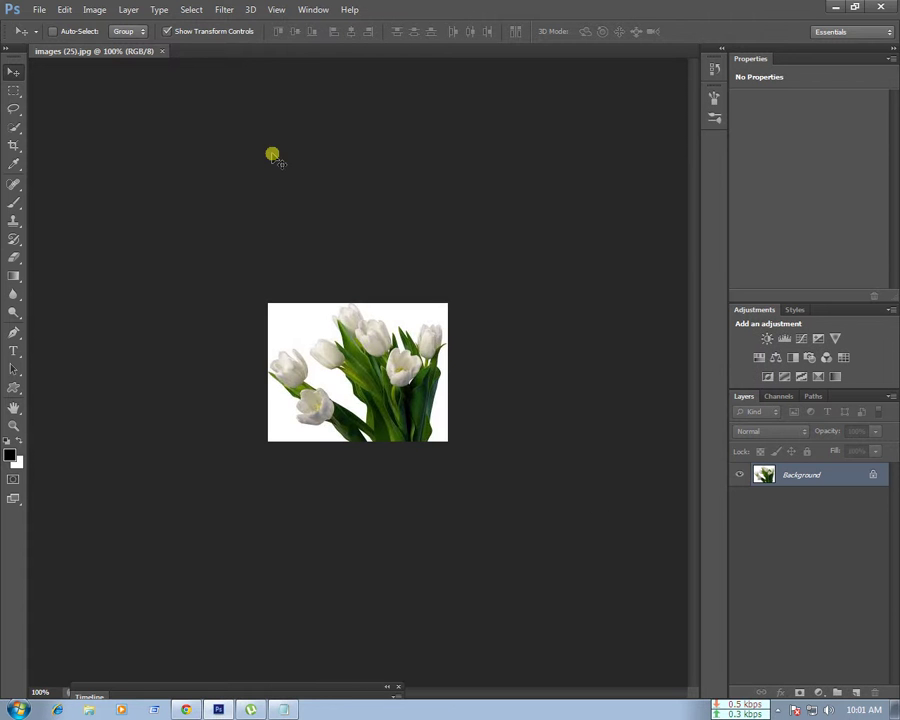
Step: Resample the image to 150 pixels/inch so it becomes 533×410 pixels
click(94, 12)
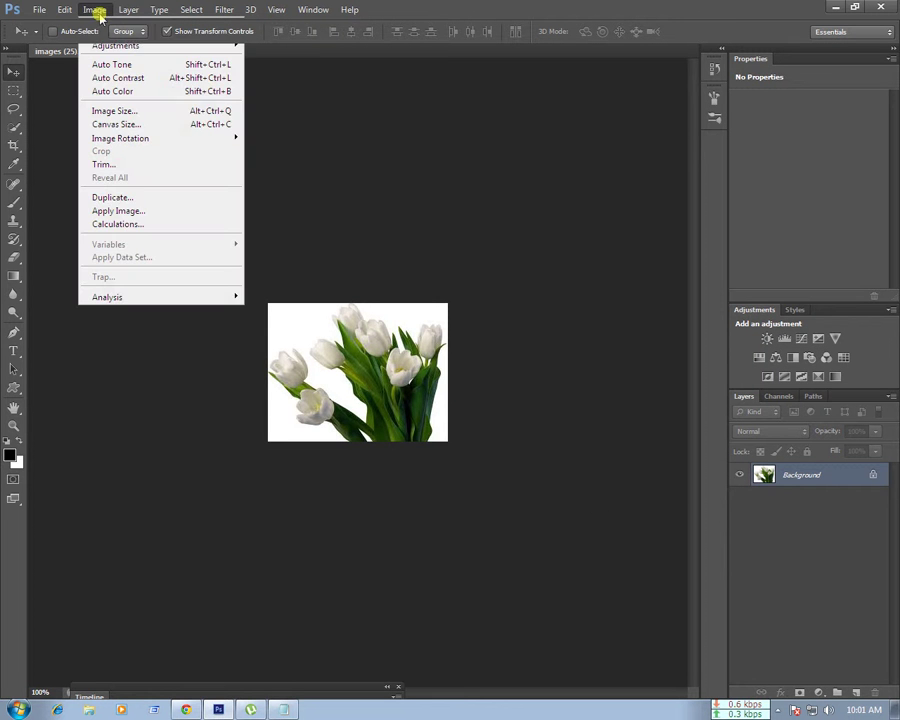
click(114, 111)
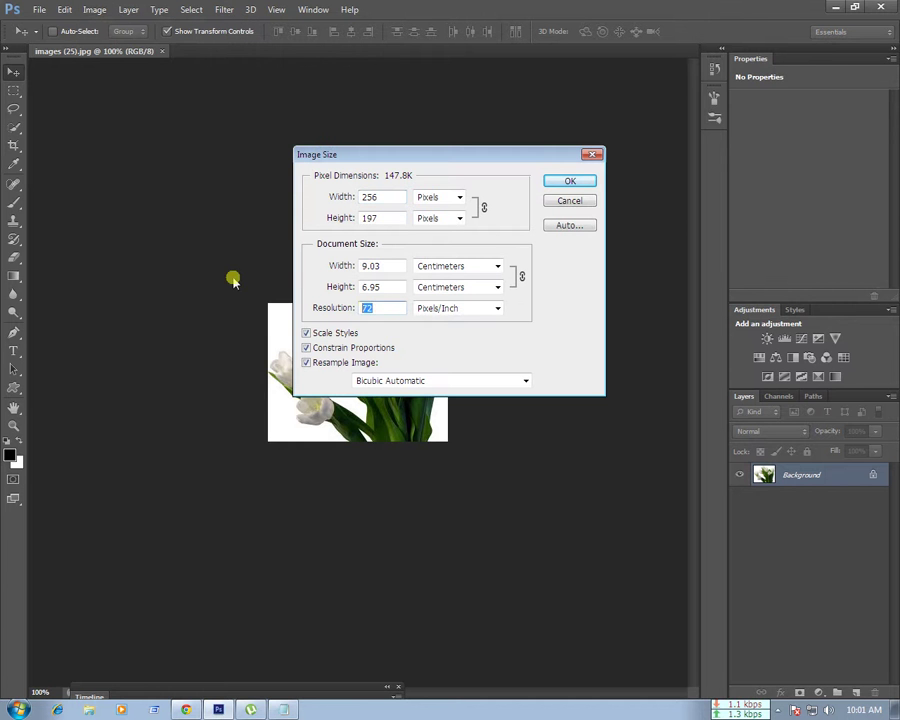
text(15)
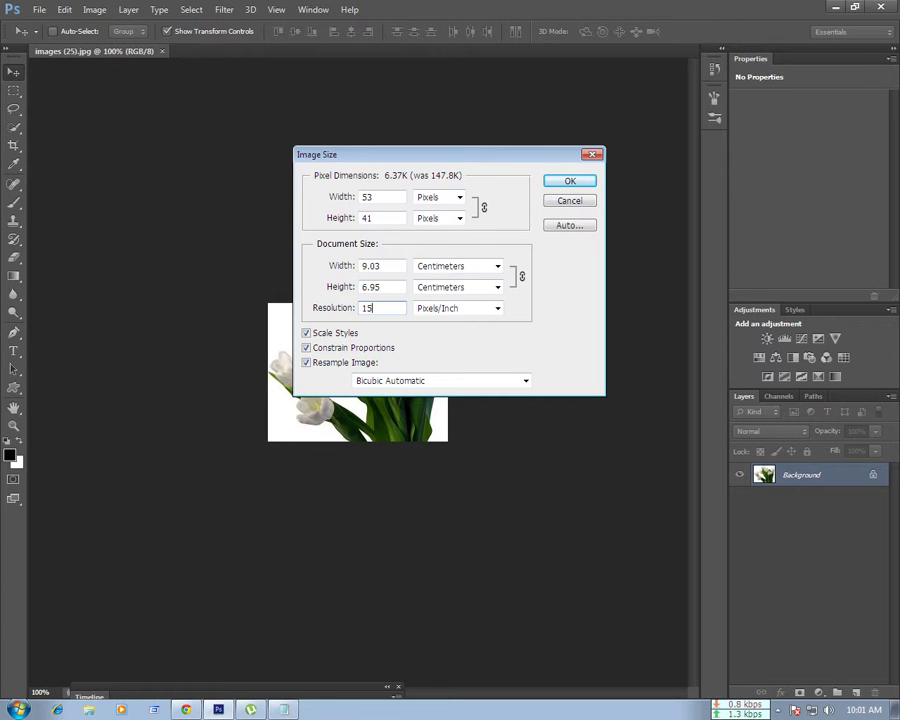
text(0)
click(561, 184)
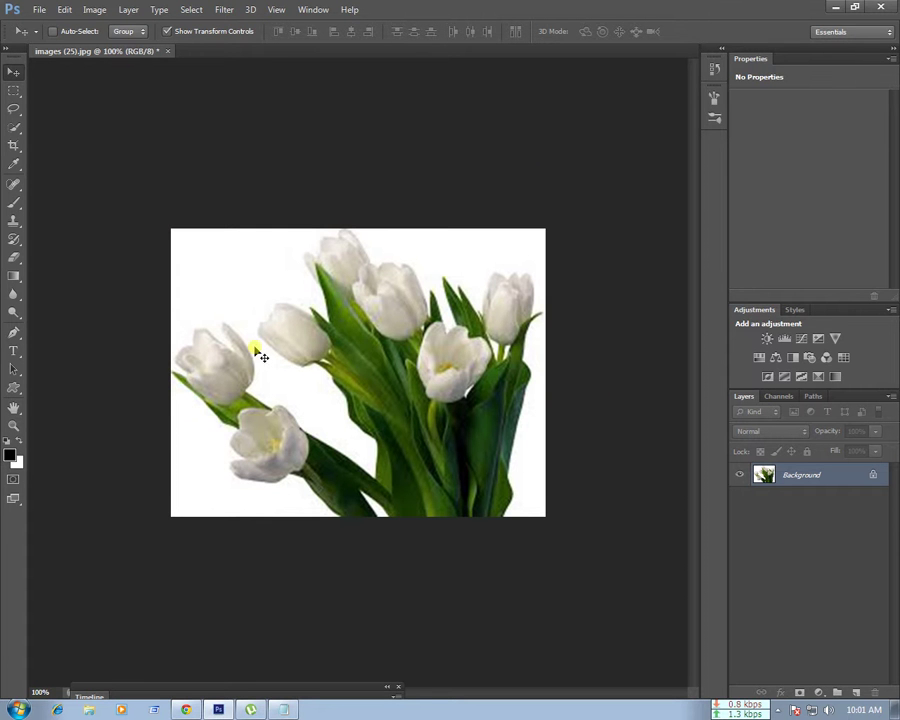
Step: Quick-select the leftmost tulip head and the one next to it
click(13, 127)
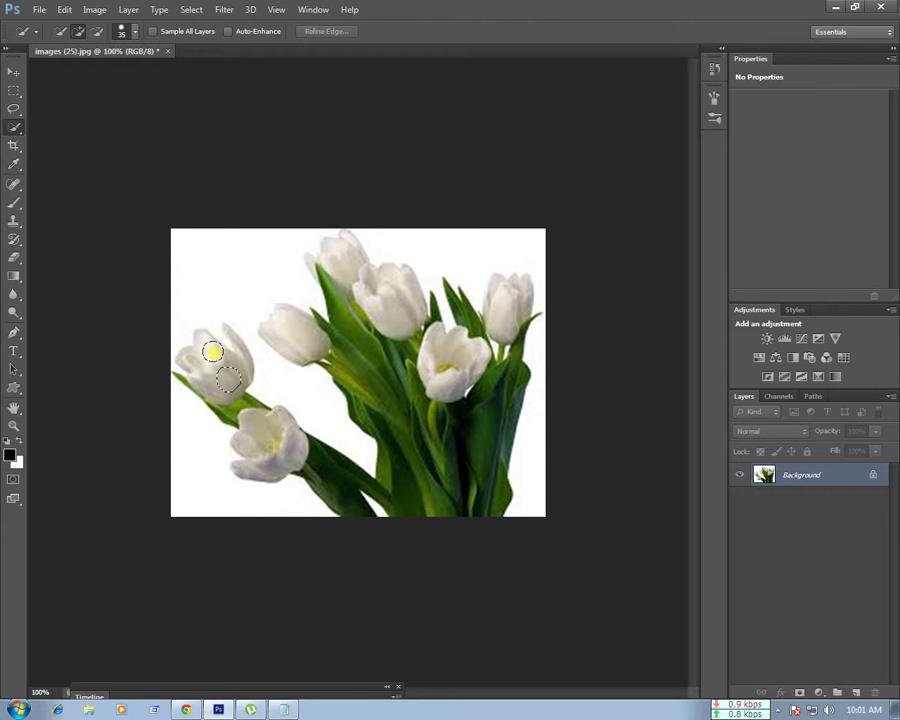
drag(212, 353, 204, 366)
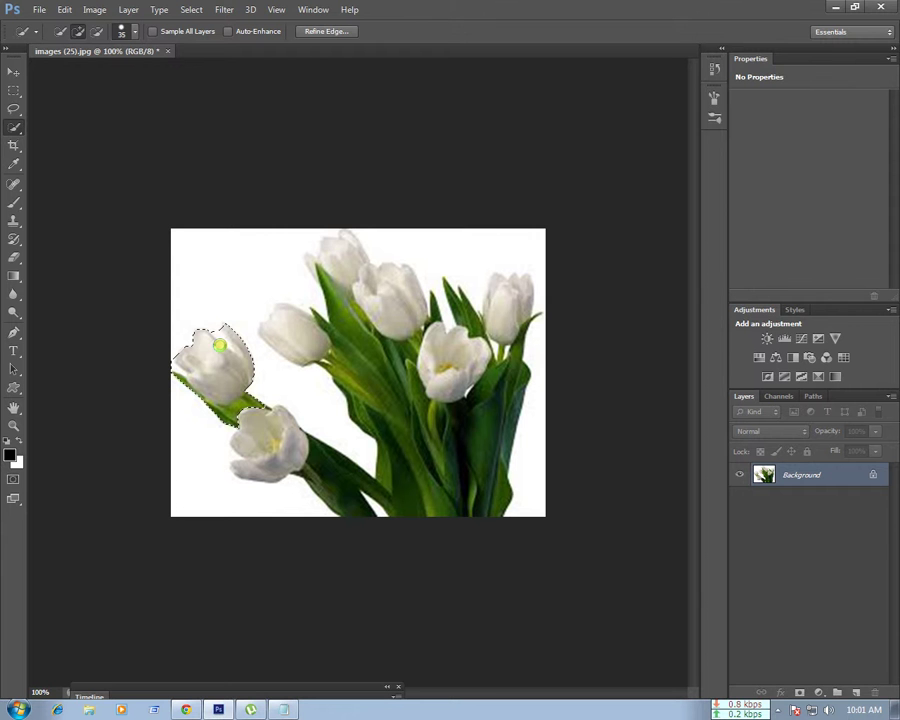
mouse_move(279, 328)
mouse_down()
mouse_move(293, 343)
mouse_move(335, 352)
mouse_up()
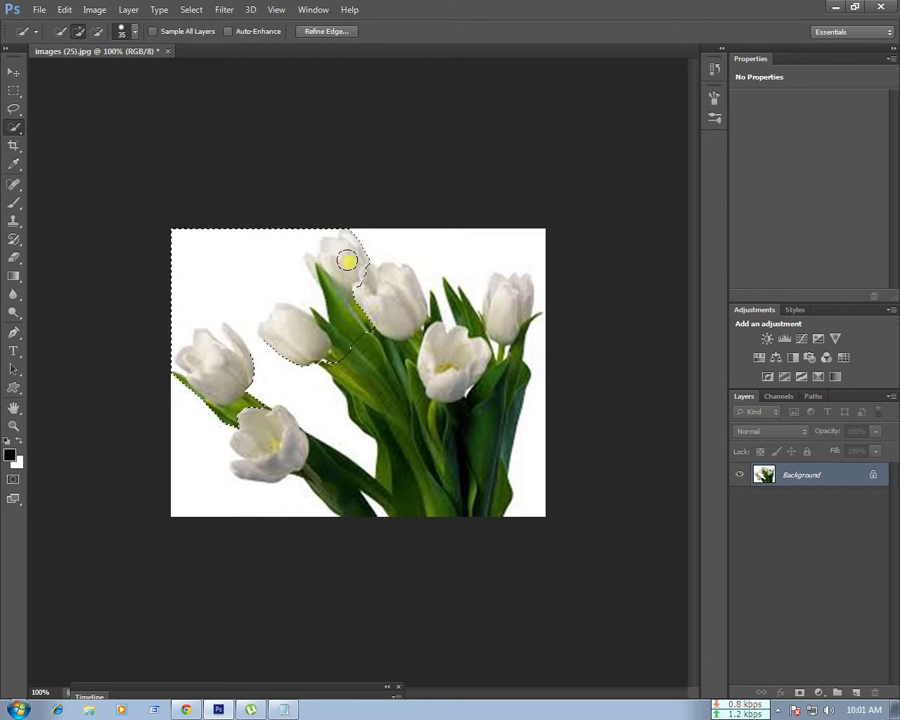
Step: Try repeatedly to add the top tulip, undoing each spill onto the background
click(343, 253)
alt+click(347, 259)
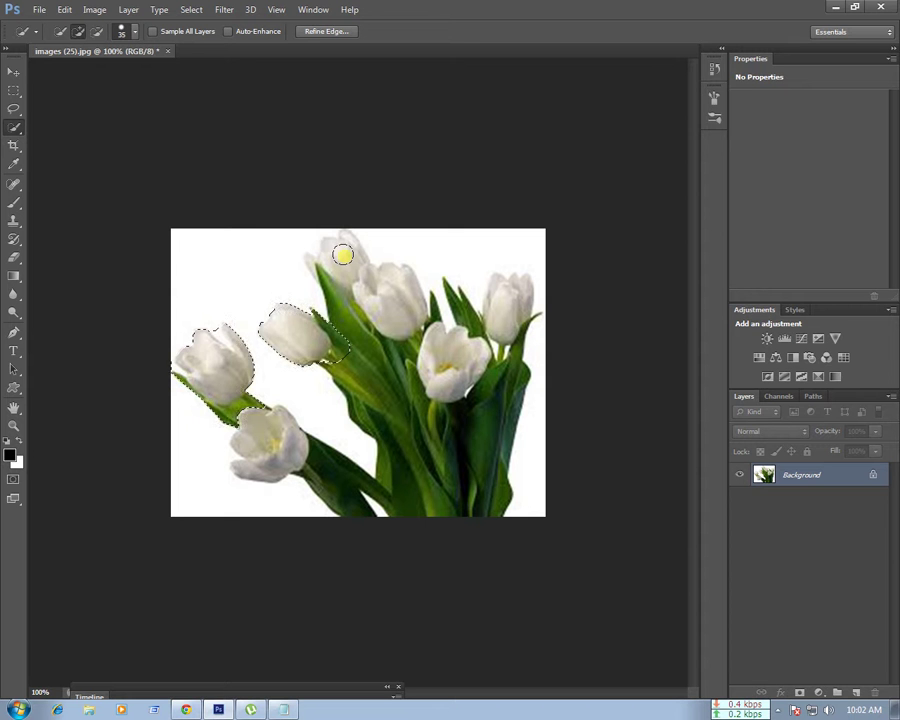
click(347, 259)
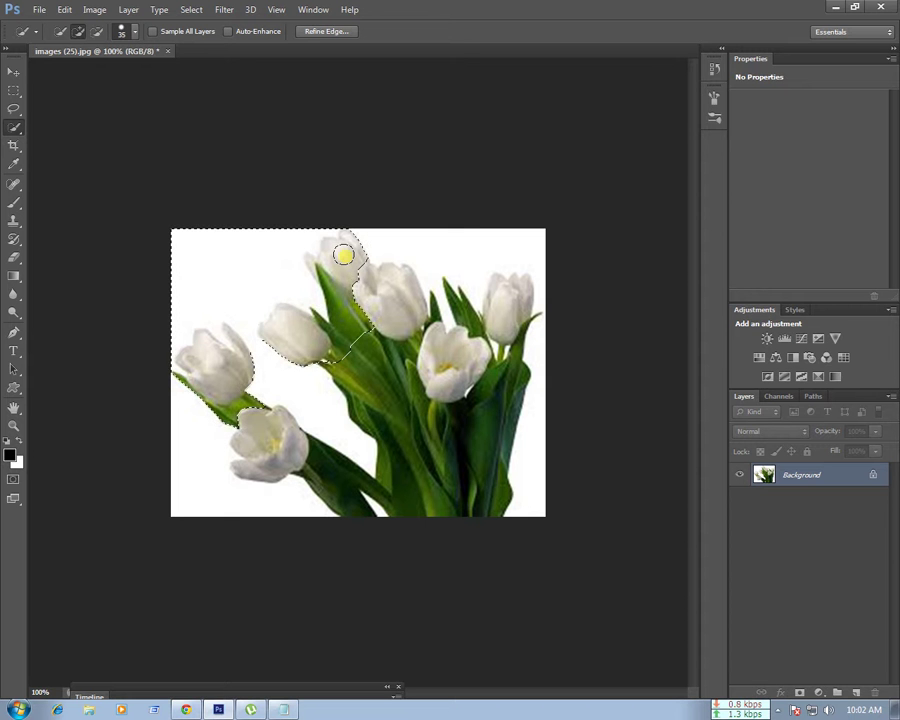
alt+click(344, 256)
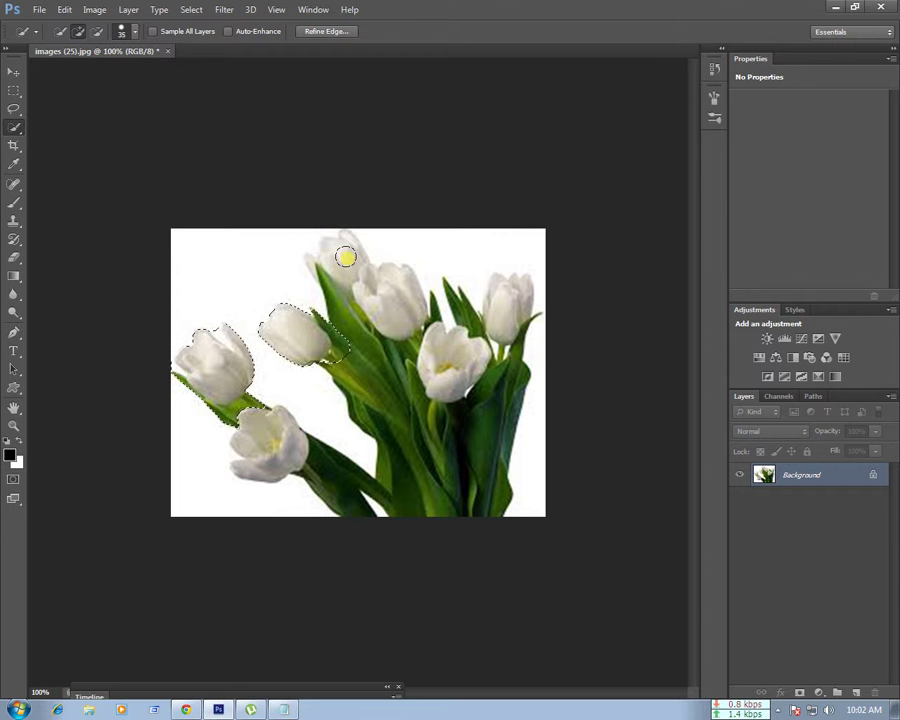
click(345, 253)
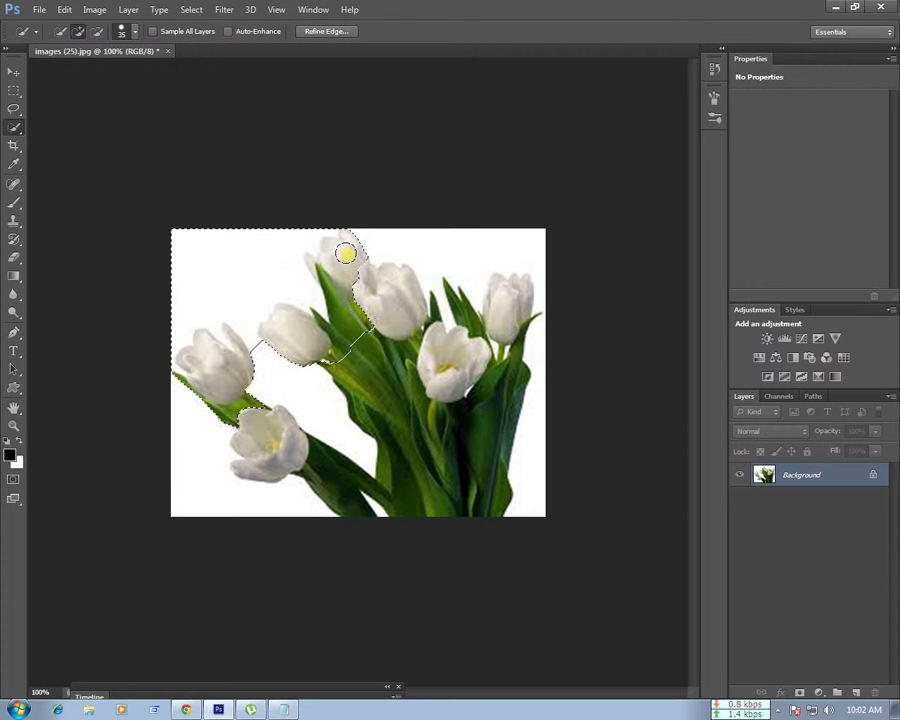
alt+click(346, 254)
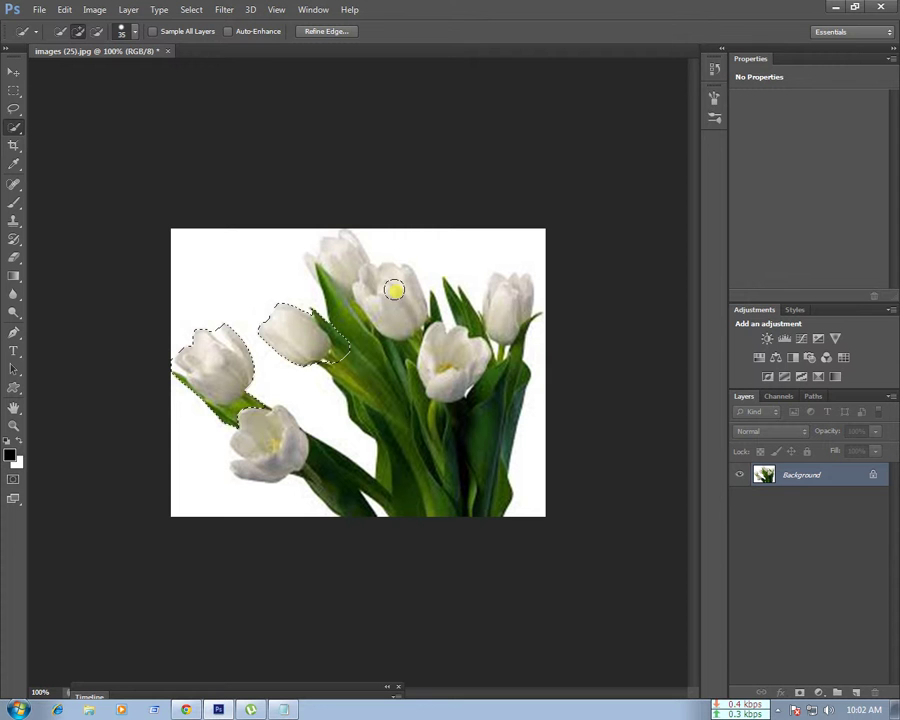
Step: Add the middle, lower-right and far-right tulip heads to the selection
click(394, 290)
drag(394, 292, 390, 293)
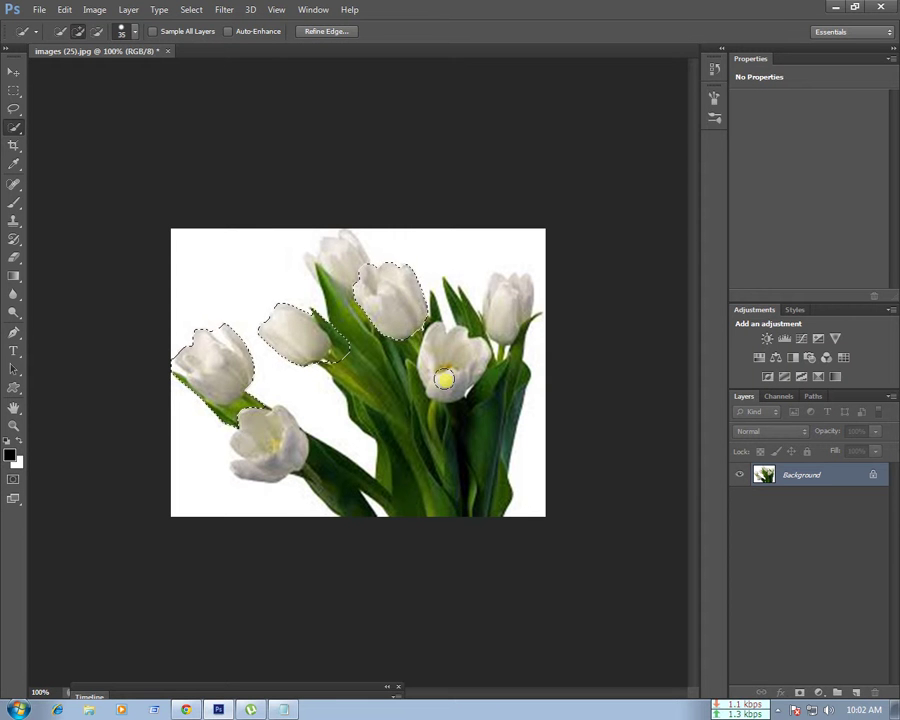
drag(444, 378, 448, 361)
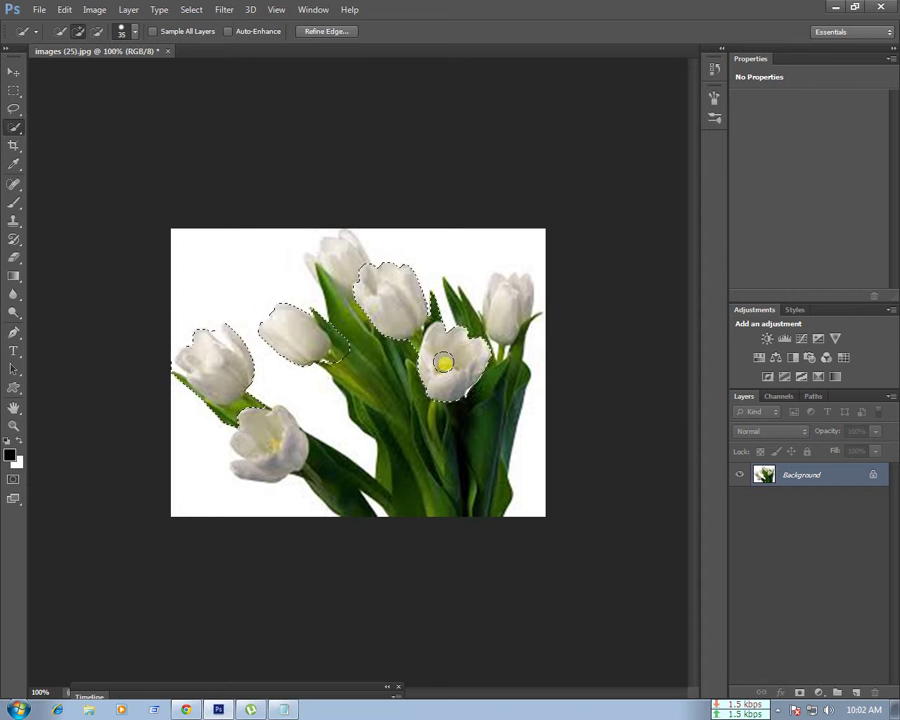
drag(507, 309, 509, 288)
Step: Add the right-hand tulip to the selection and invert it to select the background
key(ctrl+shift+i)
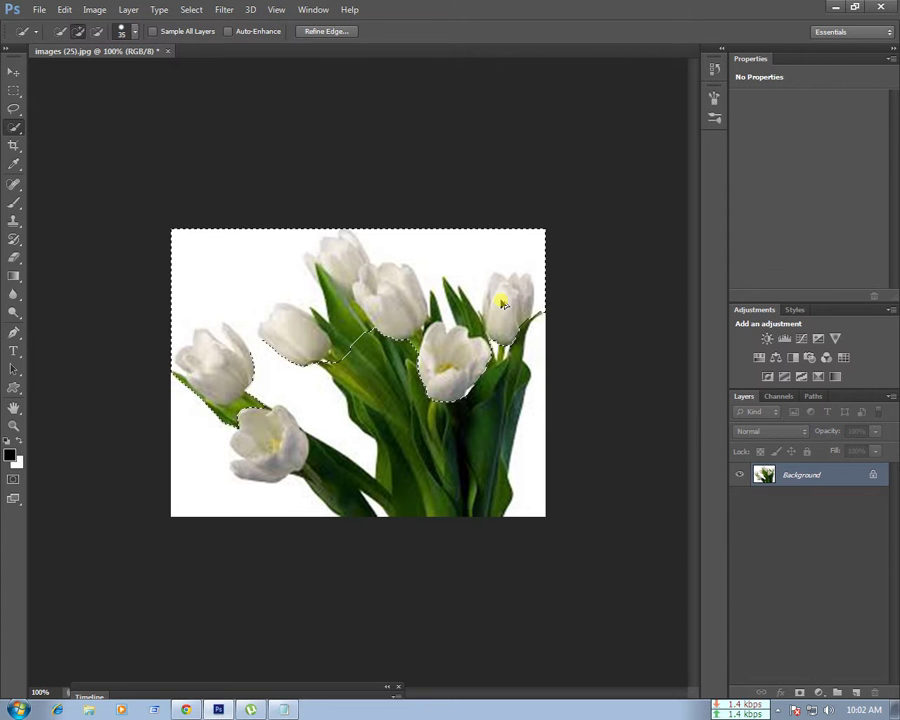
key(ctrl+shift+i)
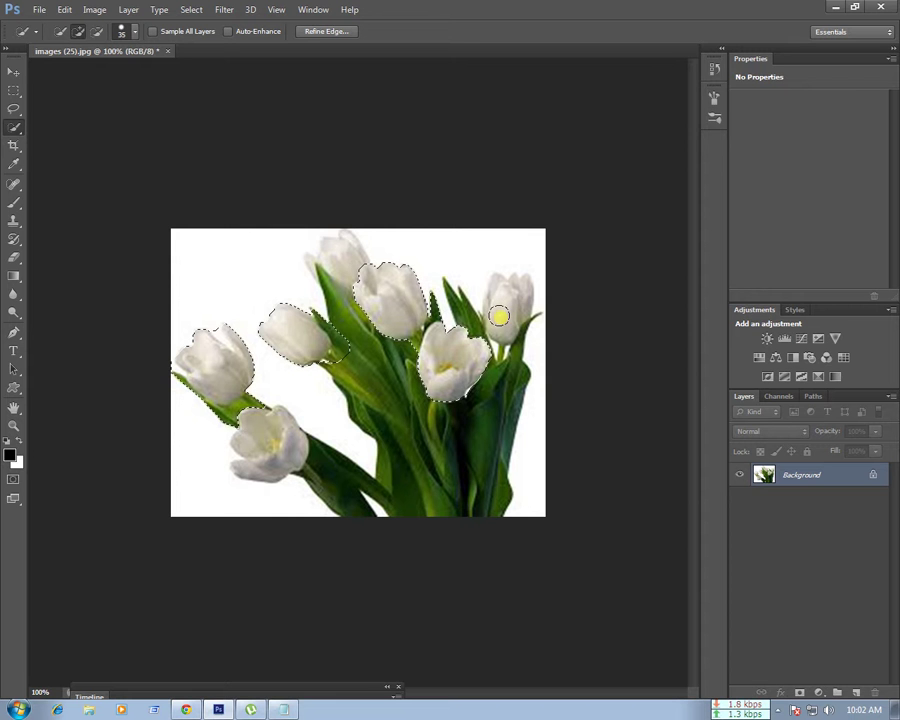
click(499, 316)
key(ctrl+shift+i)
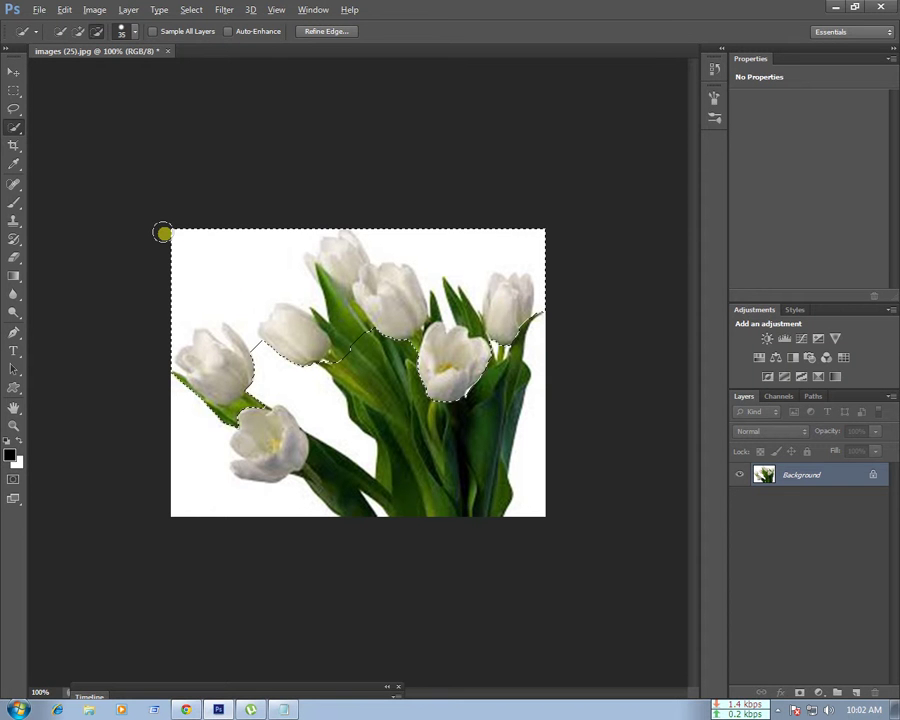
Step: Brush the selection edge from the top-left corner around the left tulip's top
mouse_move(163, 233)
mouse_down()
mouse_move(179, 237)
mouse_move(210, 296)
mouse_move(200, 334)
mouse_move(174, 307)
mouse_move(204, 339)
mouse_move(207, 371)
mouse_move(203, 342)
mouse_move(214, 334)
mouse_up()
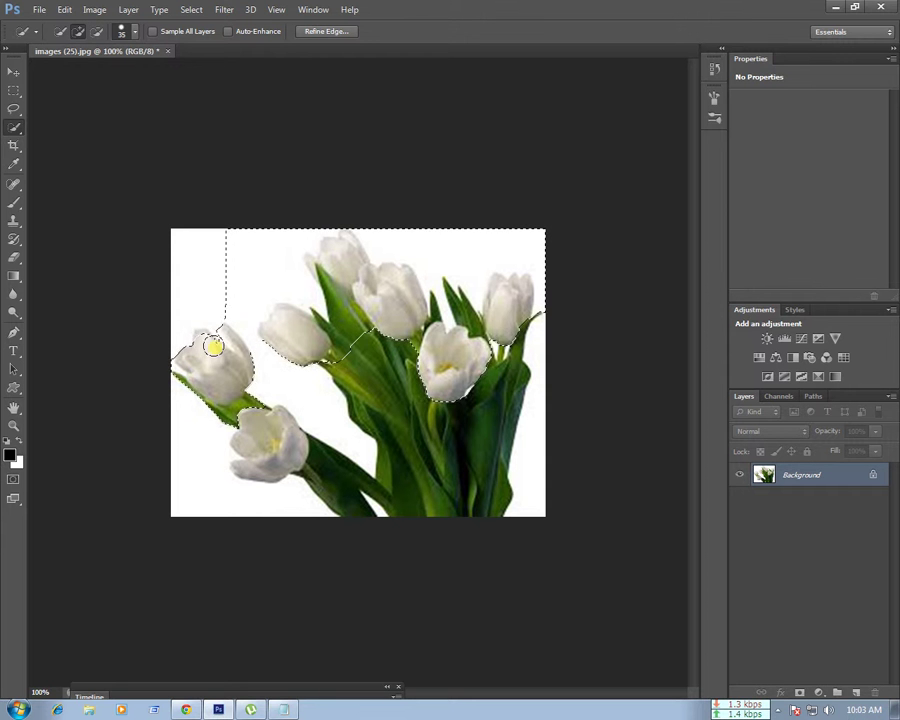
mouse_move(214, 334)
mouse_down()
mouse_move(204, 331)
mouse_move(203, 356)
mouse_move(230, 293)
mouse_up()
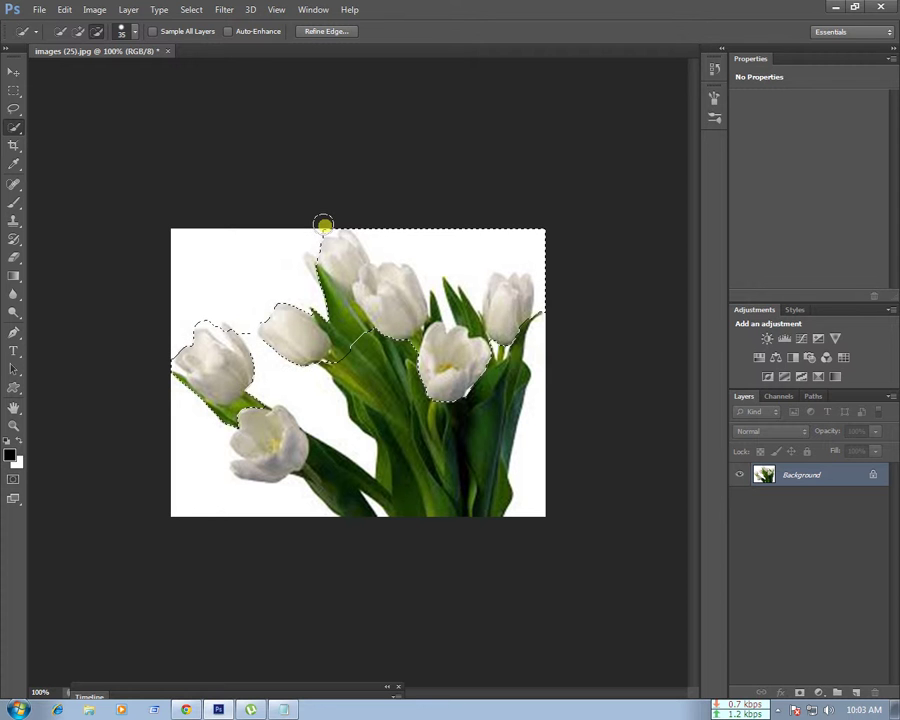
Step: Reshape the selection along the top edge around the top and left tulips
mouse_move(370, 221)
mouse_down()
mouse_move(403, 227)
mouse_move(382, 267)
mouse_move(342, 286)
mouse_move(339, 263)
mouse_move(326, 270)
mouse_move(313, 262)
mouse_up()
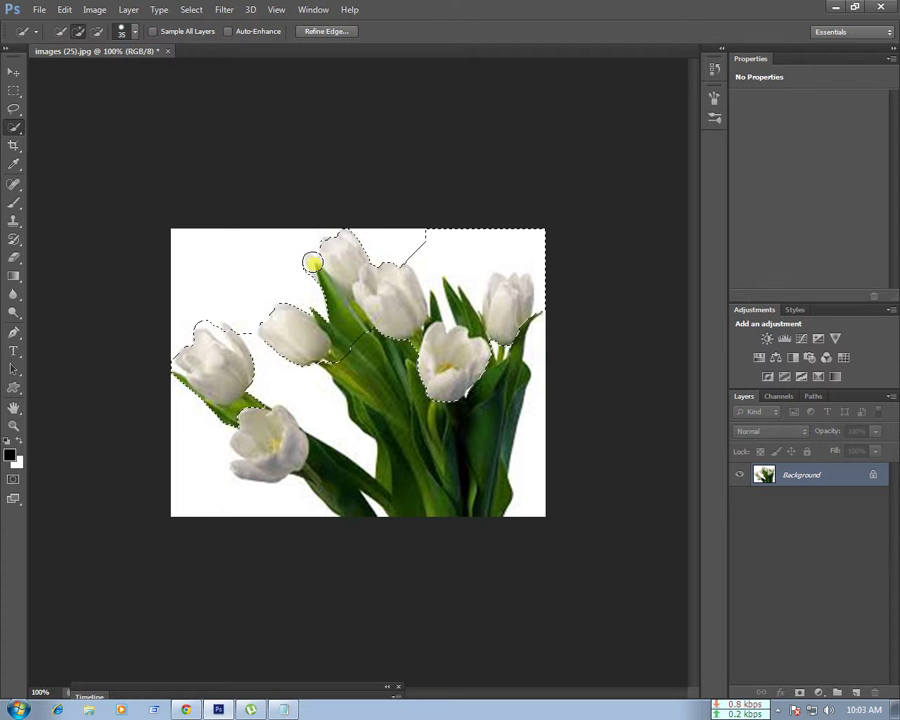
mouse_move(313, 262)
mouse_down()
mouse_move(429, 231)
mouse_move(427, 238)
mouse_up()
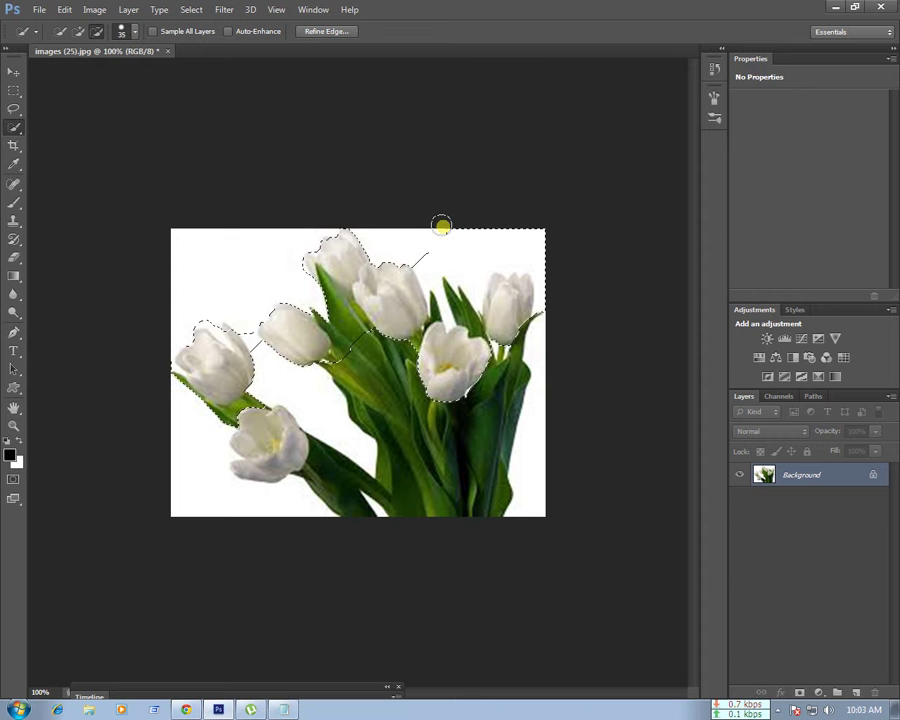
drag(427, 238, 462, 282)
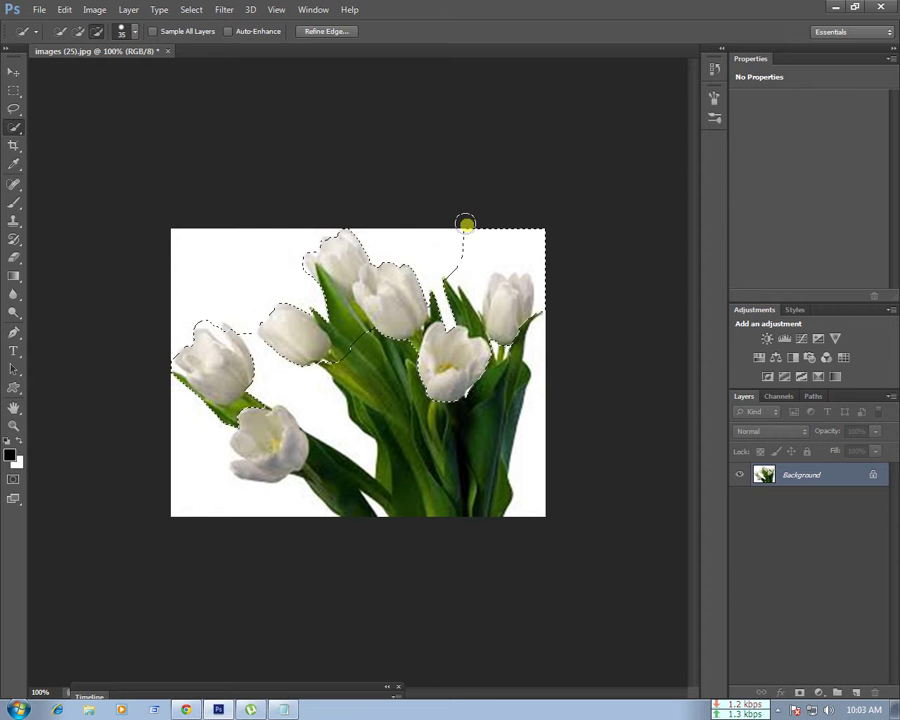
mouse_move(453, 251)
mouse_down()
mouse_move(455, 303)
mouse_move(445, 317)
mouse_move(433, 313)
mouse_move(413, 345)
mouse_move(347, 345)
mouse_move(341, 313)
mouse_move(344, 344)
mouse_move(333, 296)
mouse_up()
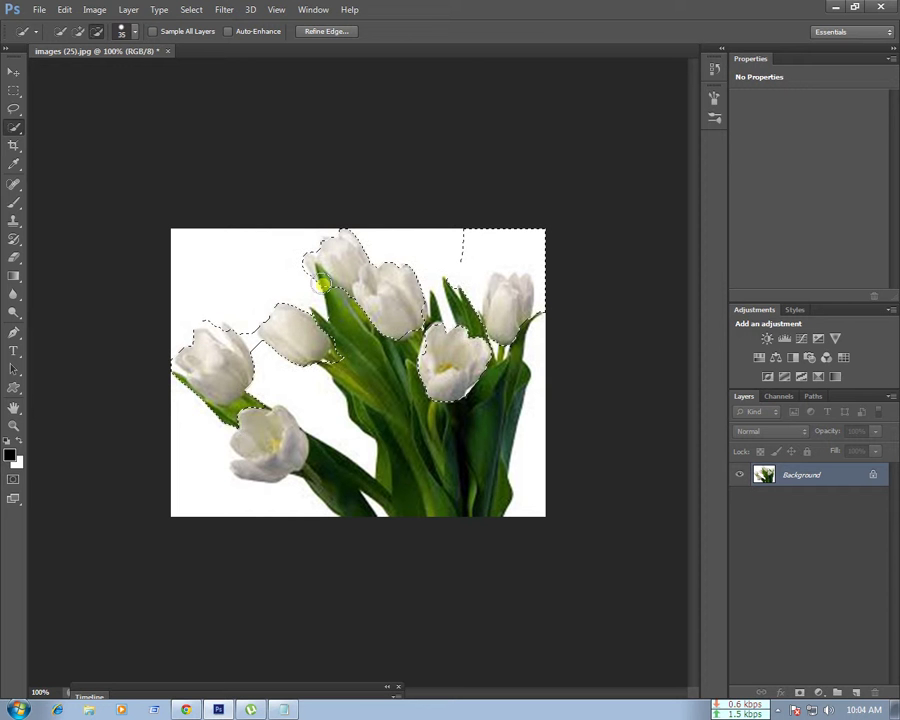
mouse_move(323, 285)
mouse_down()
mouse_move(310, 285)
mouse_move(319, 268)
mouse_up()
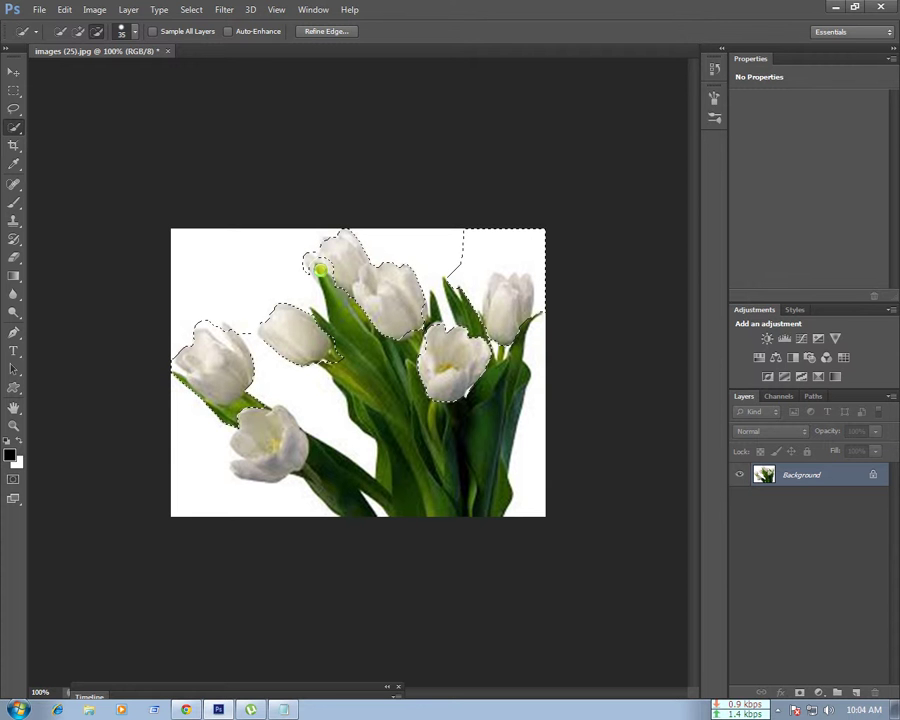
Step: Trim stray selection edges between the left and upper-right tulips, undoing two edits
click(320, 268)
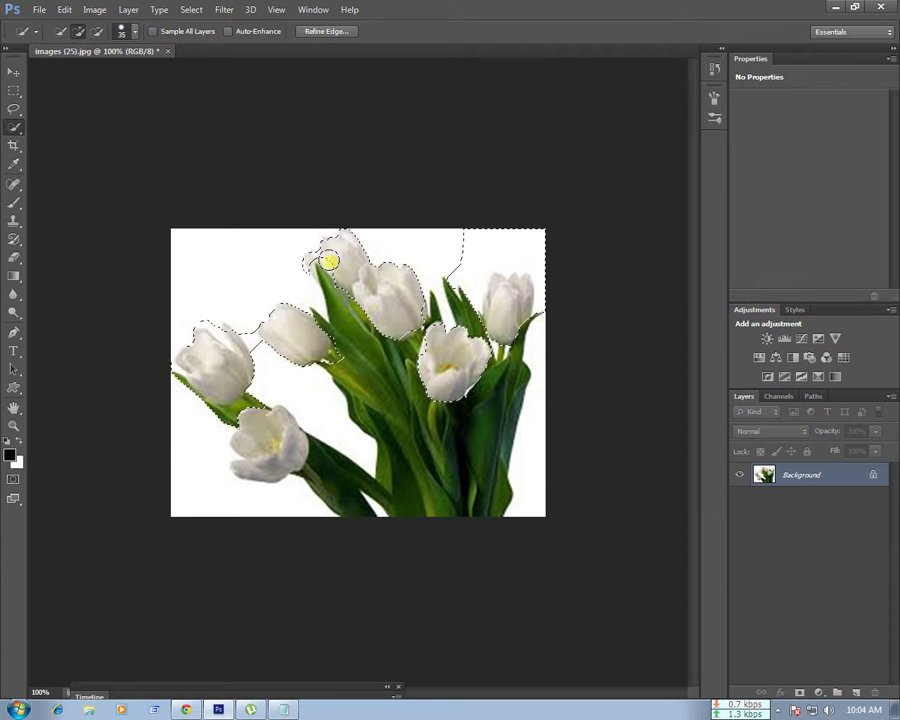
click(328, 261)
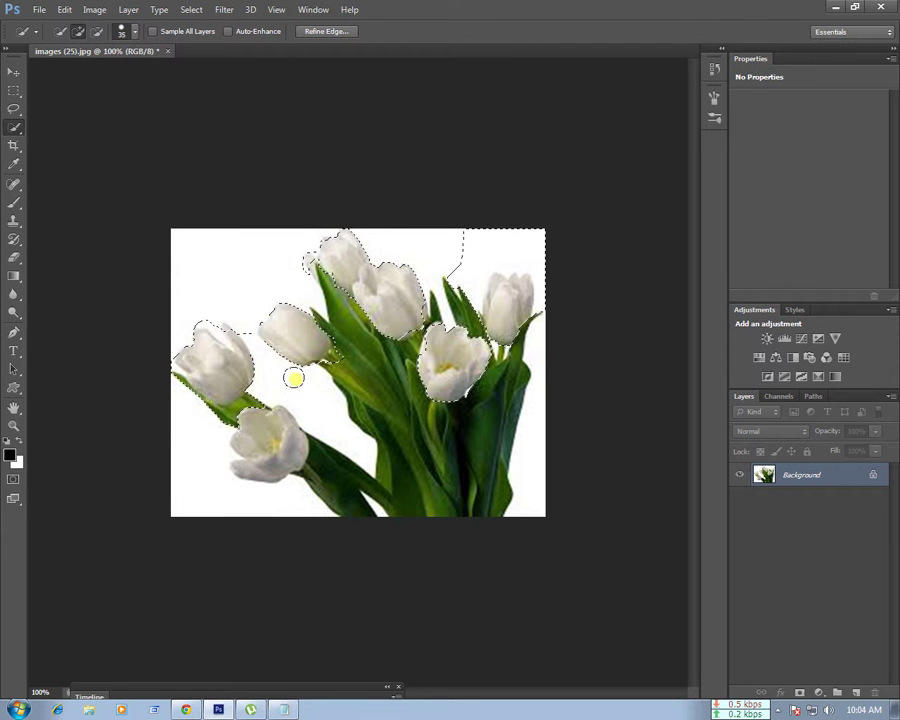
alt+click(258, 350)
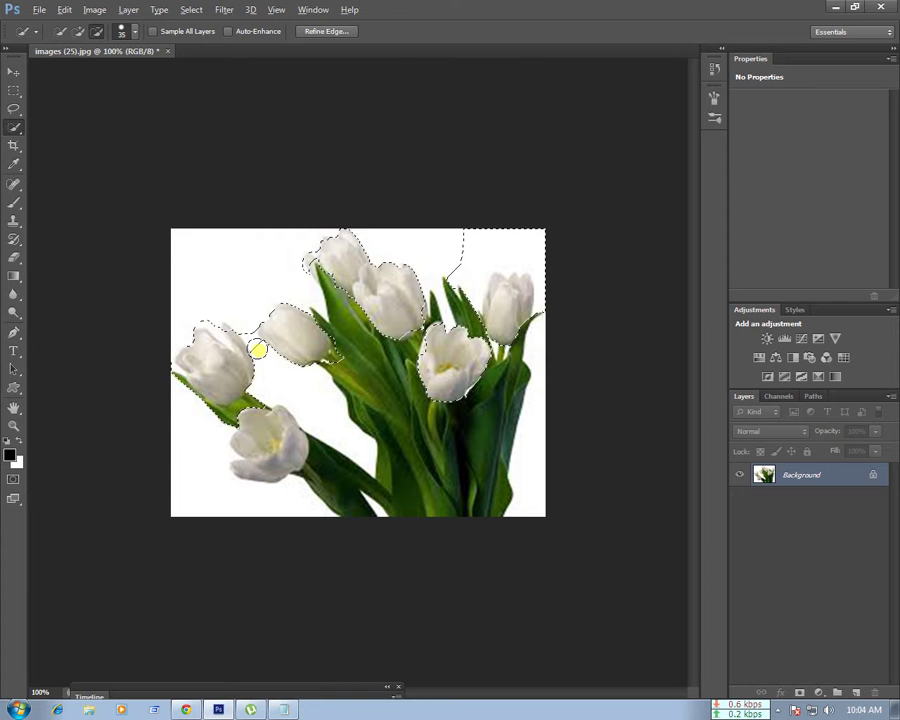
mouse_move(258, 349)
mouse_down()
mouse_move(258, 320)
mouse_move(234, 342)
mouse_move(227, 335)
mouse_move(259, 347)
mouse_up()
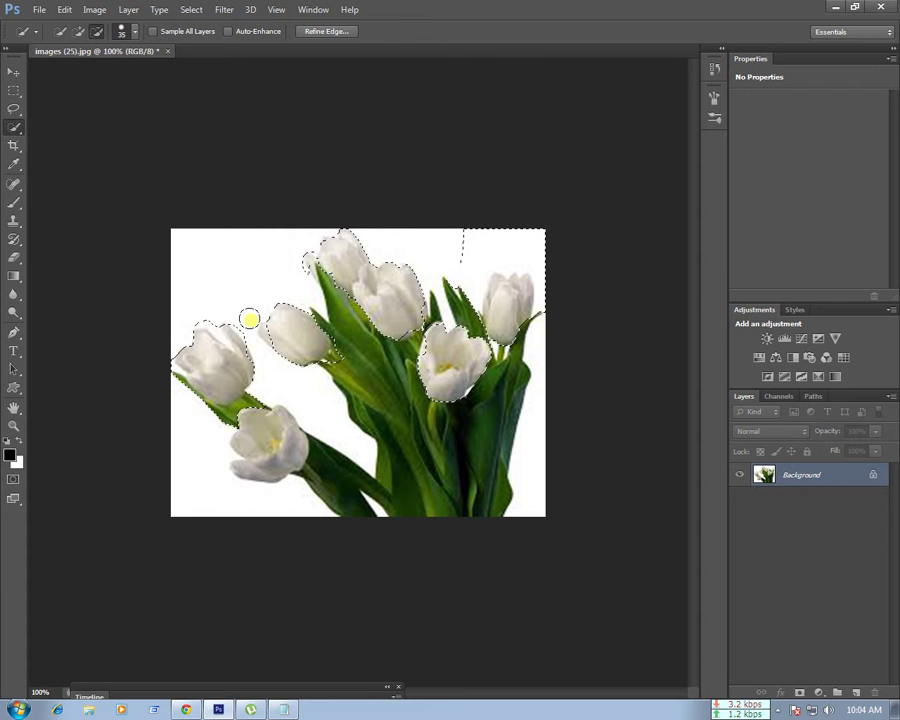
key(ctrl+z)
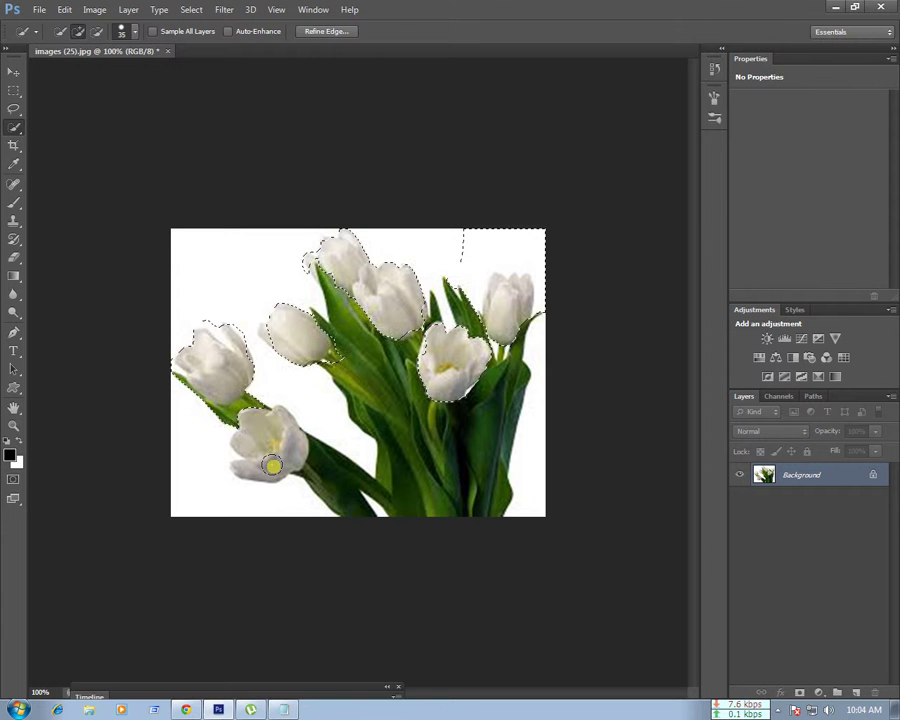
key(ctrl+z)
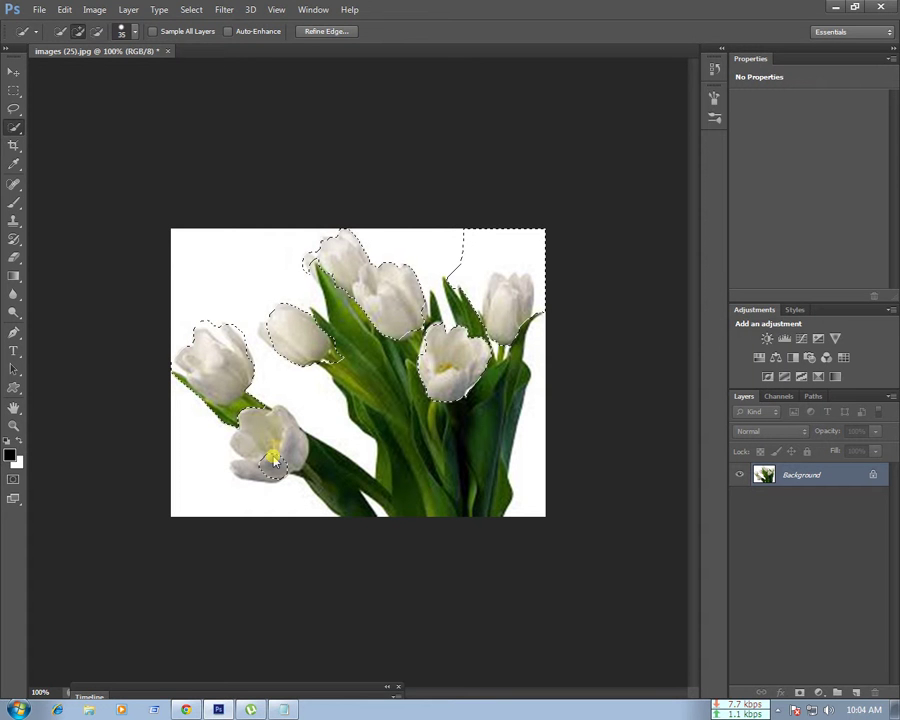
Step: Add the lower-left tulip and trim the selection near the top-right corner
click(274, 460)
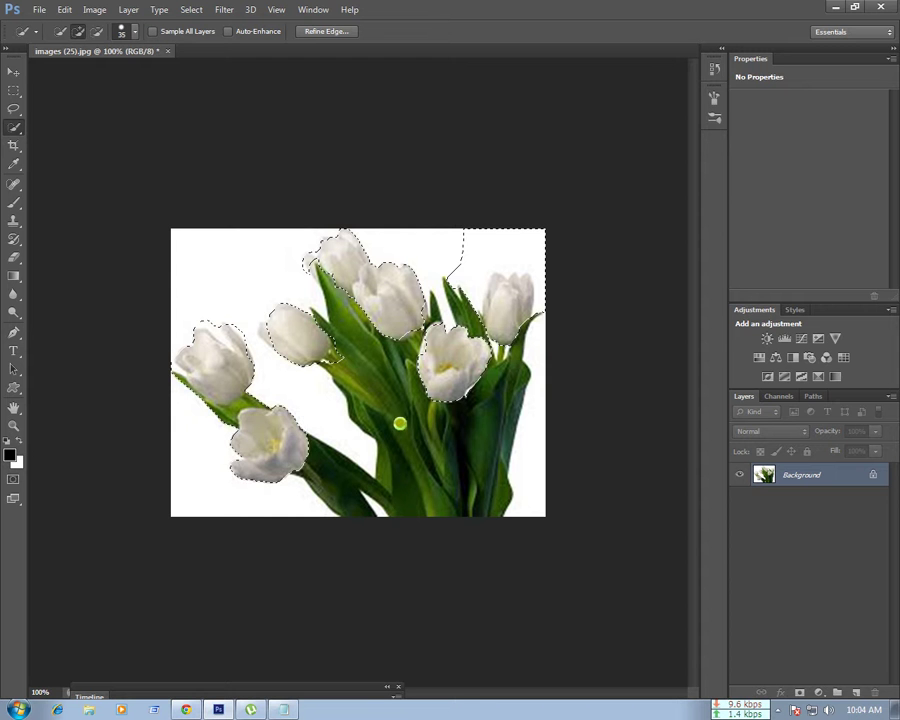
alt+click(456, 259)
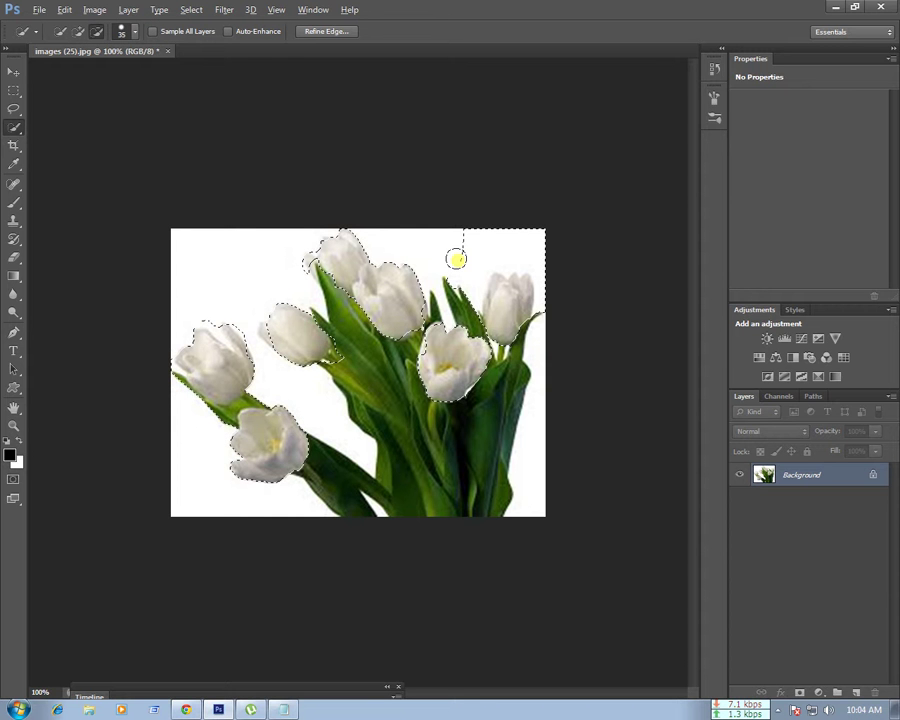
mouse_move(456, 259)
mouse_down()
mouse_move(445, 264)
mouse_move(453, 291)
mouse_move(497, 331)
mouse_up()
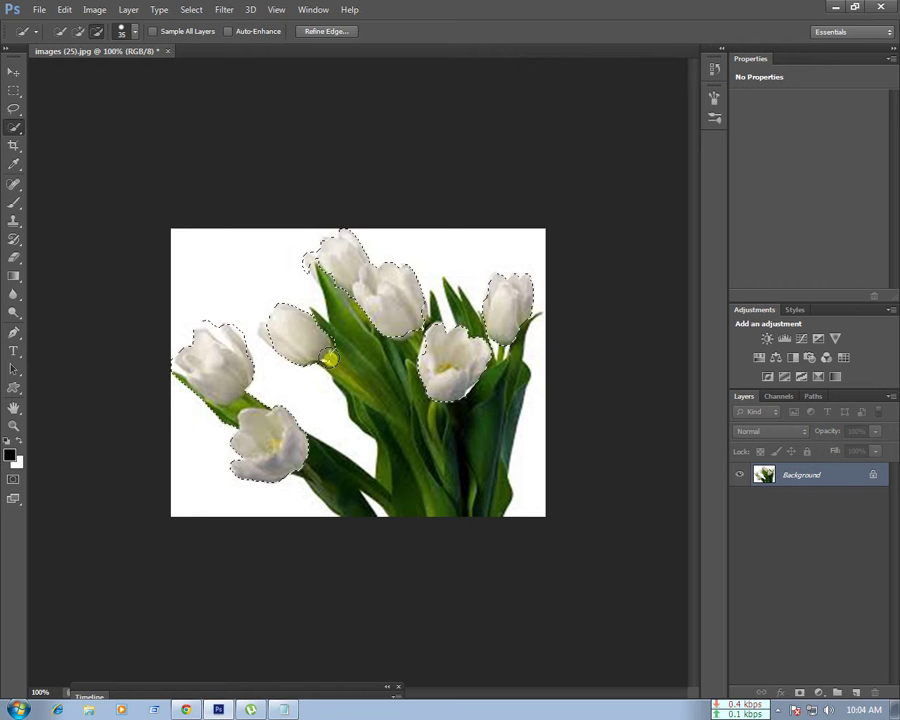
key(alt)
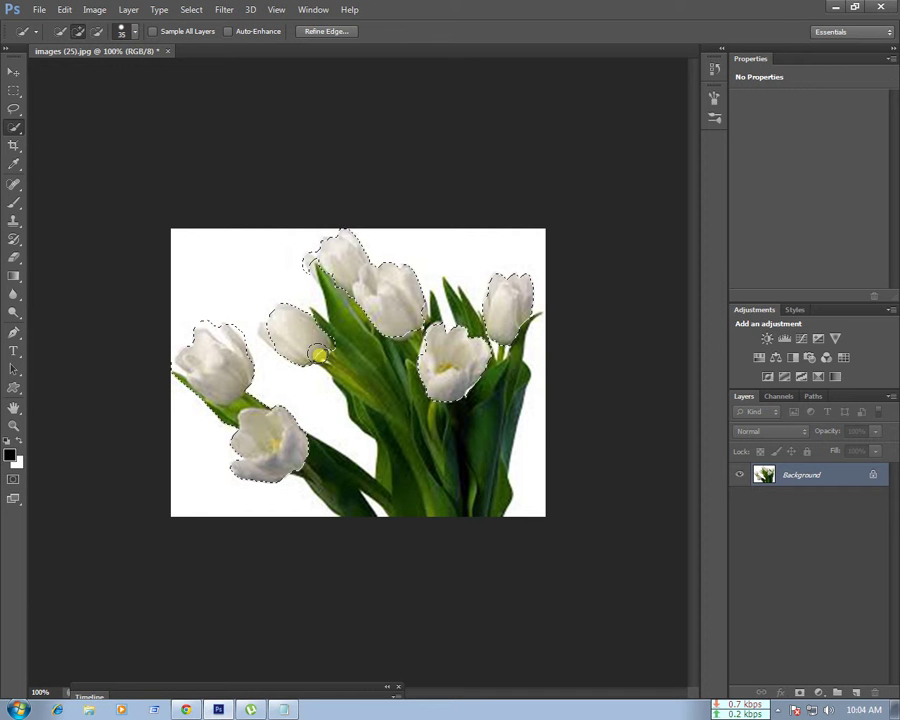
Step: Add a colorized Hue/Saturation layer masked to the tulips, Lightness +20, Saturation 41
click(761, 357)
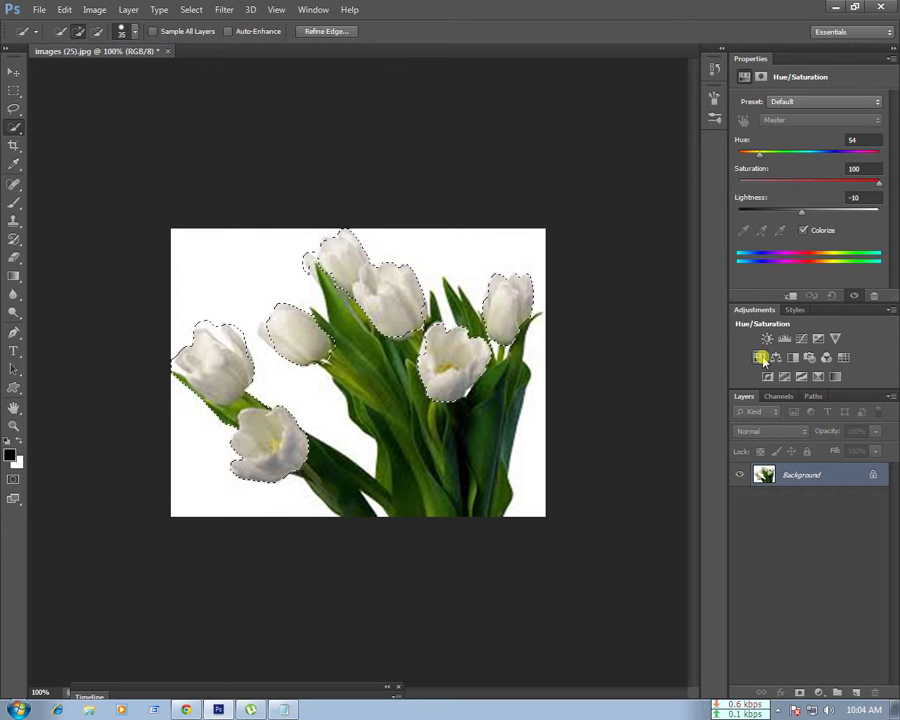
click(803, 232)
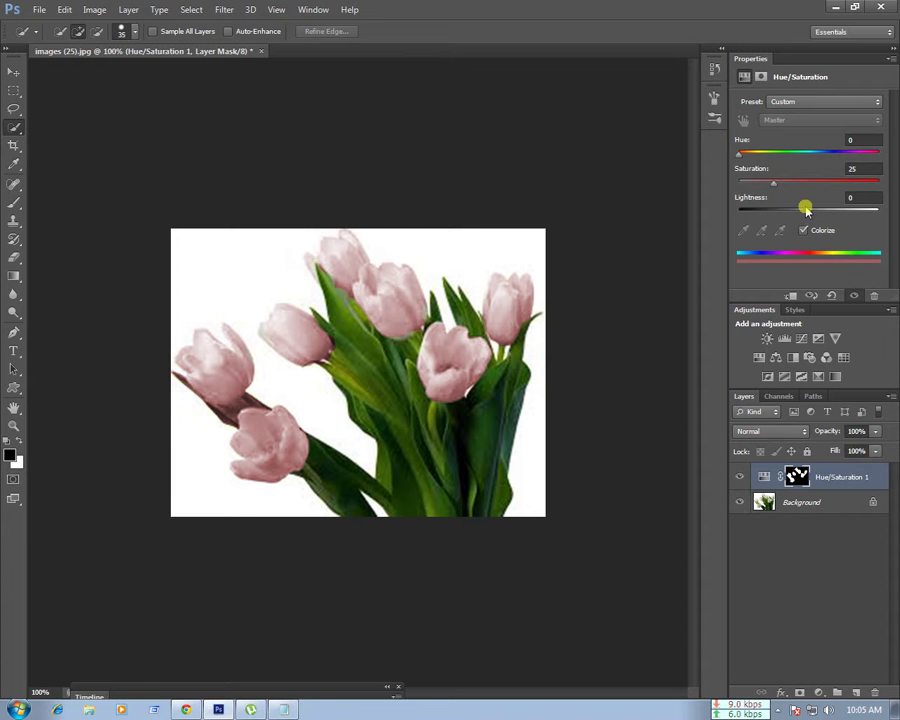
drag(807, 215, 822, 214)
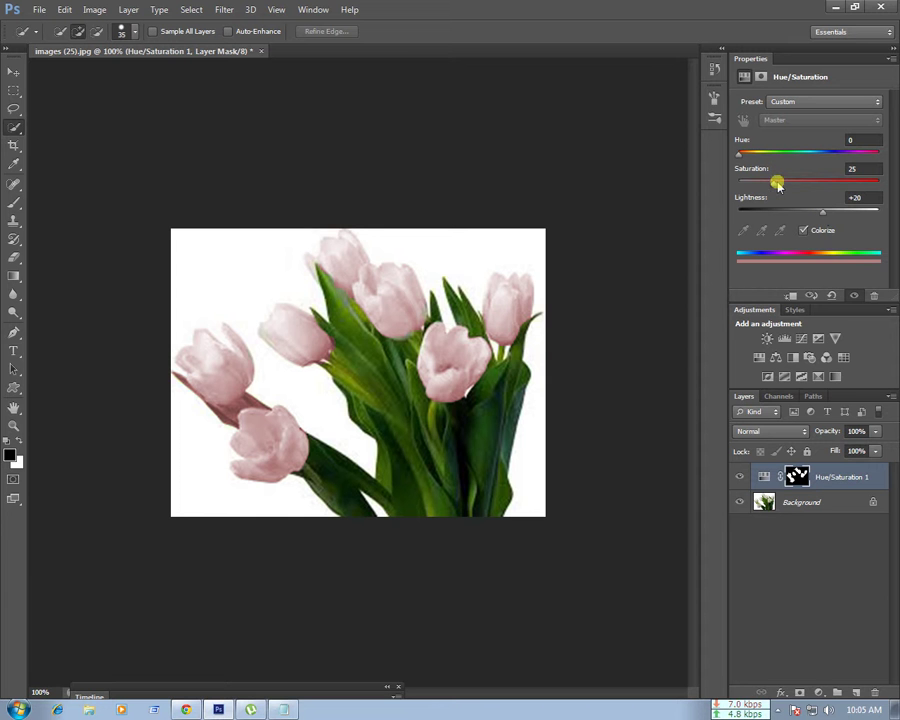
drag(776, 184, 795, 183)
Step: Tune hue, saturation and lightness from cream through yellow to orange-red, Saturation 91
drag(741, 152, 776, 161)
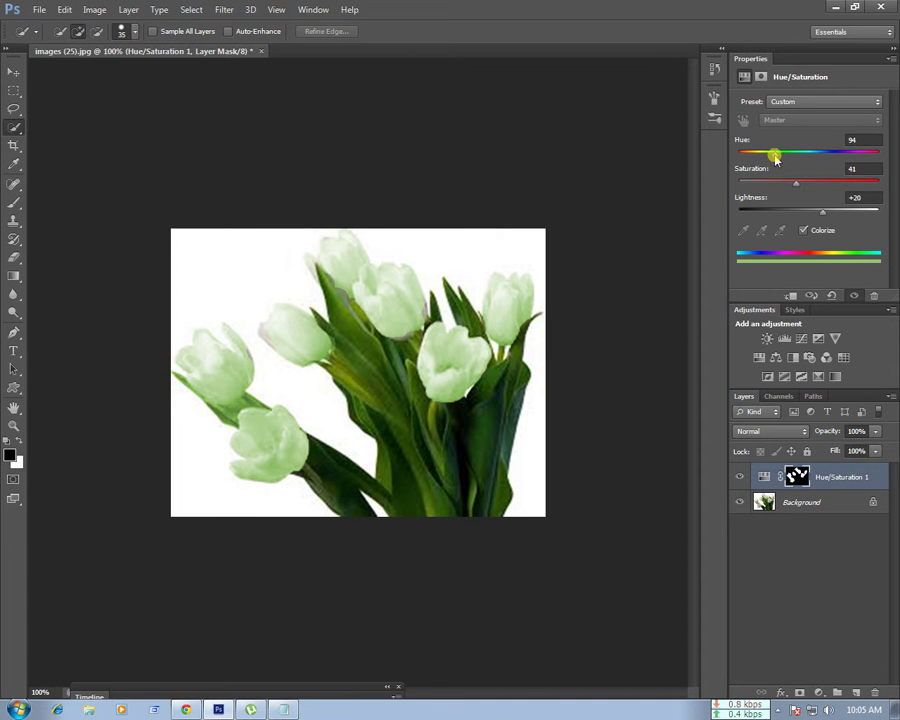
drag(776, 159, 759, 155)
drag(797, 186, 878, 185)
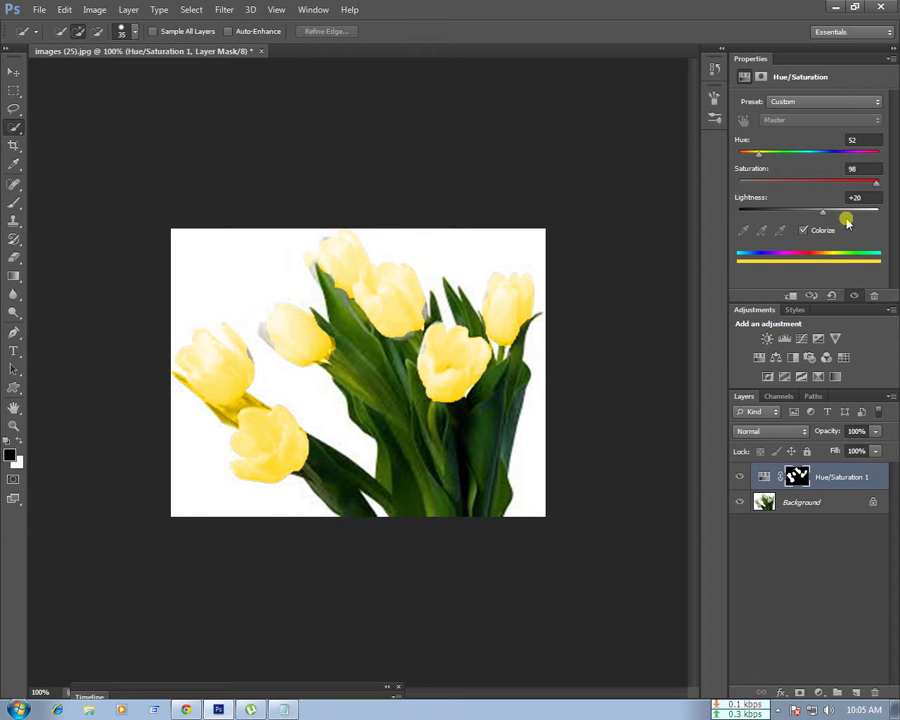
drag(820, 213, 795, 213)
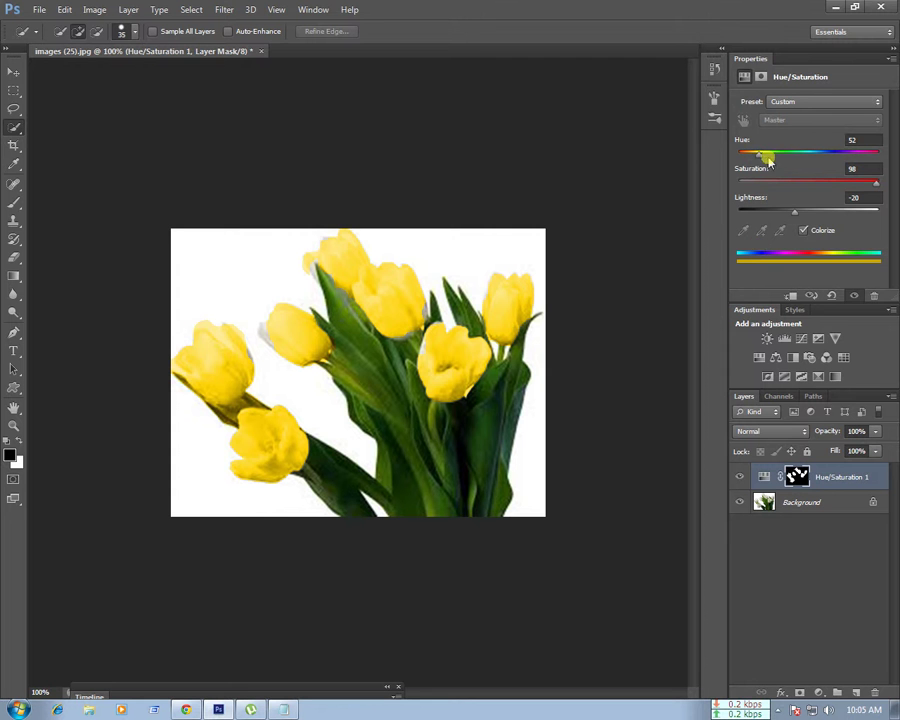
drag(760, 157, 742, 153)
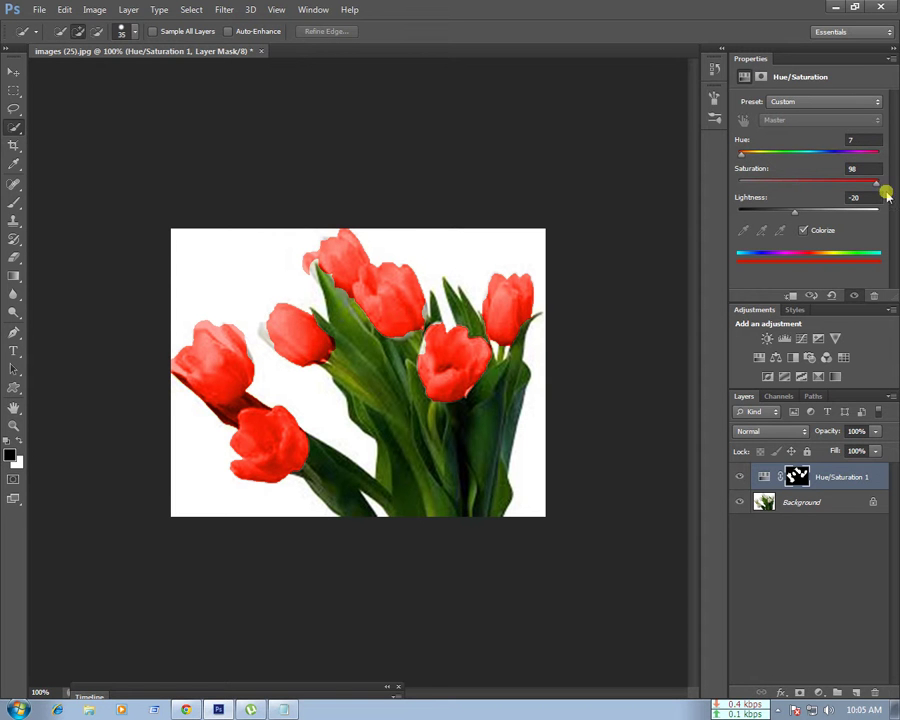
click(866, 184)
Step: Darken the red tint, then try yellow-green and duller green tulip colours
drag(866, 182, 869, 182)
mouse_move(793, 213)
mouse_down()
mouse_move(760, 210)
mouse_move(779, 206)
mouse_up()
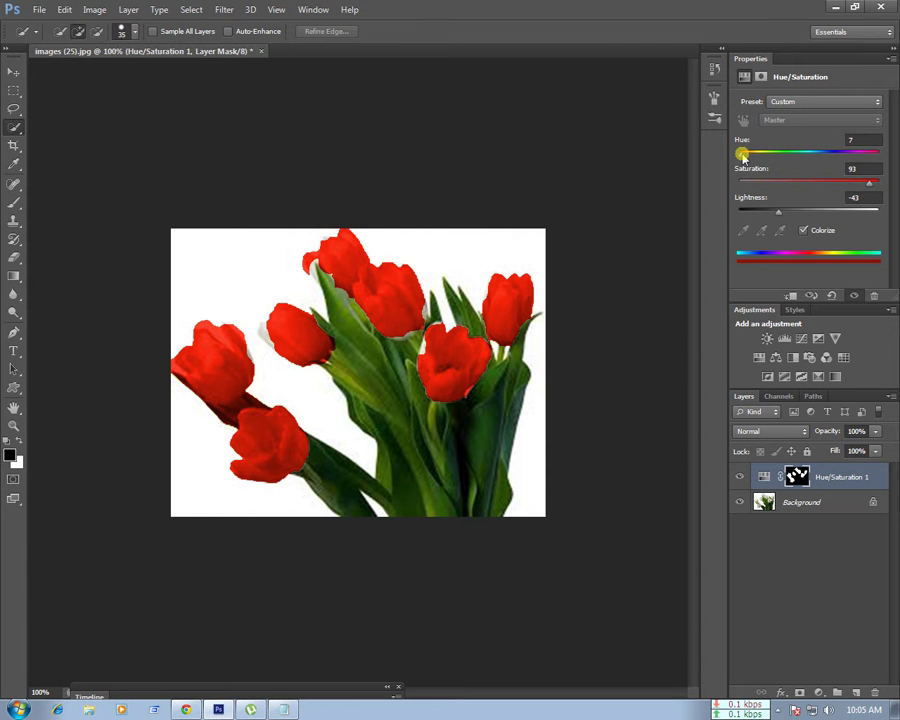
drag(743, 156, 769, 156)
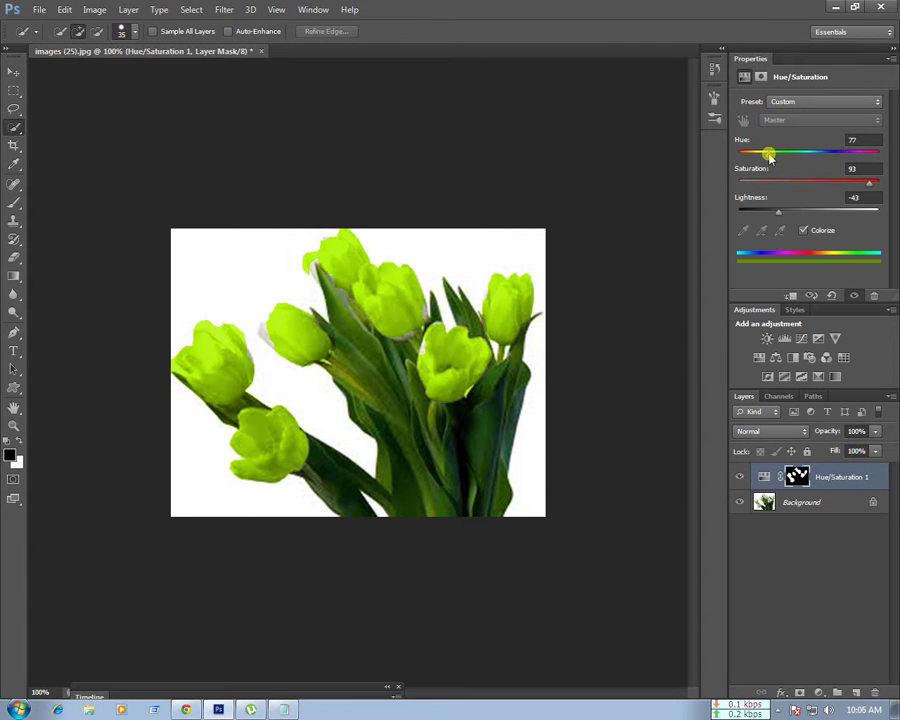
drag(769, 156, 790, 152)
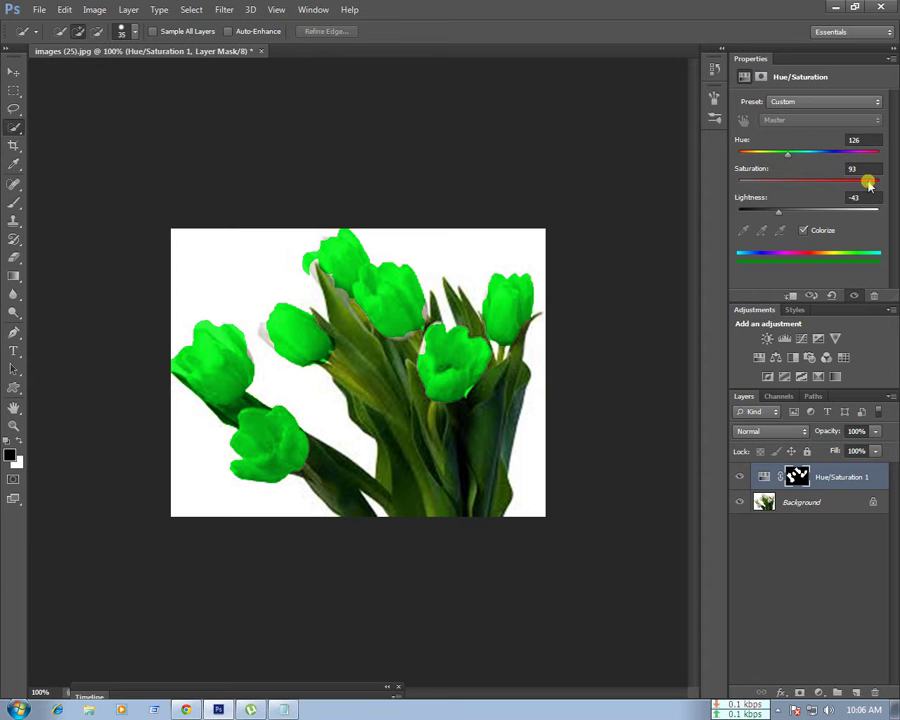
drag(869, 184, 825, 183)
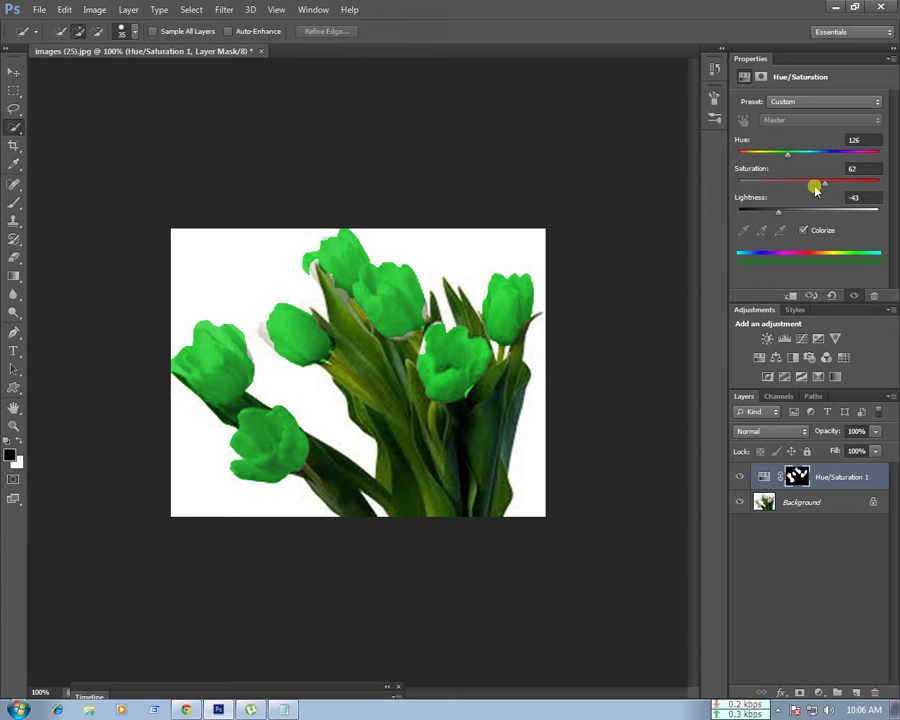
drag(778, 211, 825, 208)
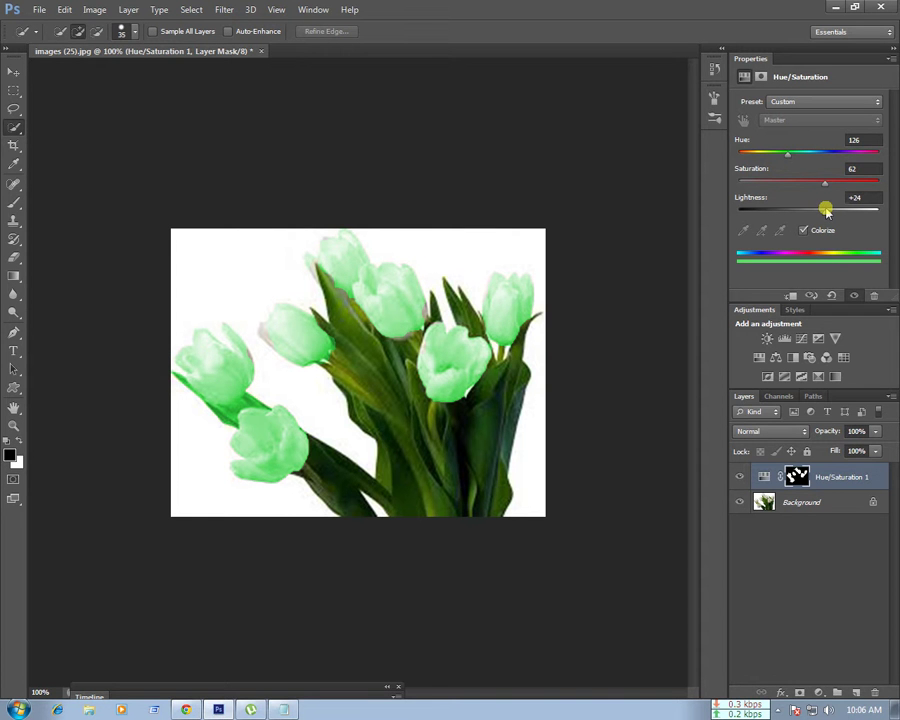
Step: Try a blue tint, then settle on deep red: Hue 5, Saturation 100, Lightness -47
mouse_move(797, 152)
mouse_down()
mouse_move(830, 155)
mouse_move(870, 137)
mouse_up()
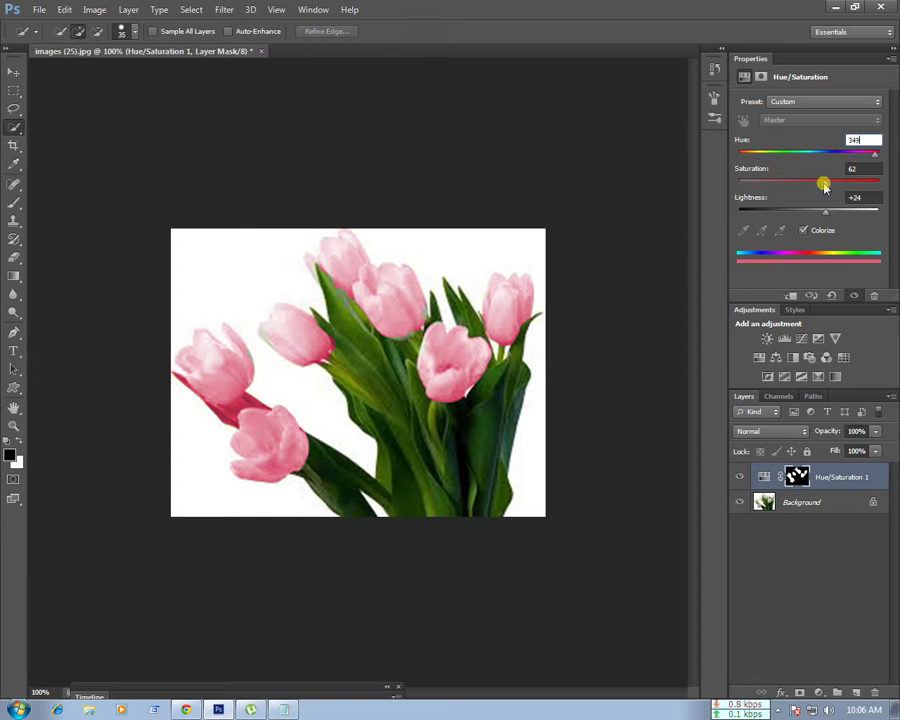
mouse_move(822, 184)
mouse_down()
mouse_move(871, 172)
mouse_move(876, 165)
mouse_move(852, 152)
mouse_up()
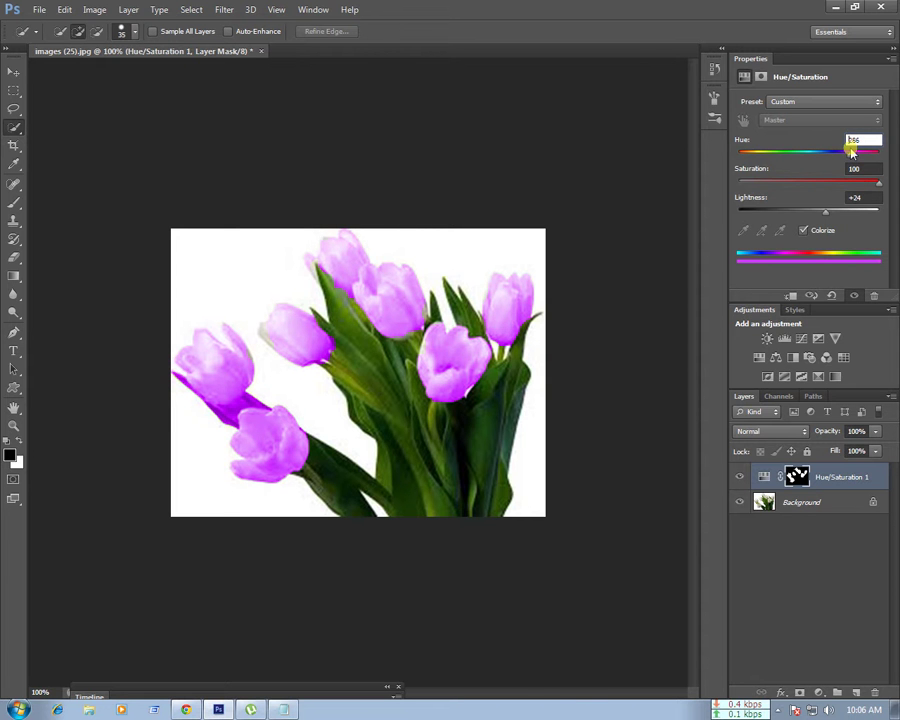
drag(852, 152, 741, 148)
drag(826, 211, 776, 213)
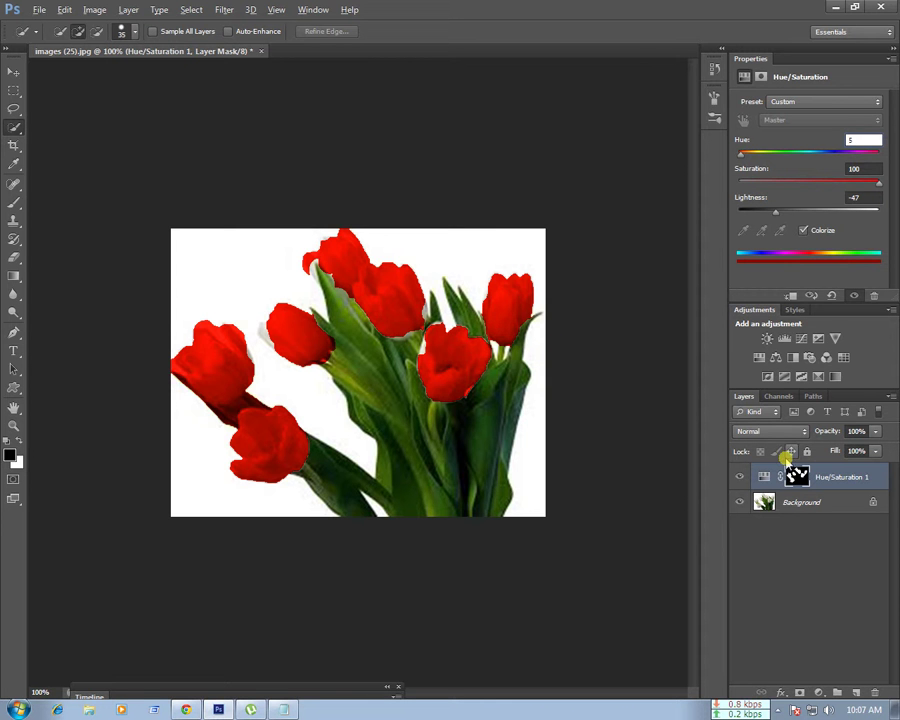
Step: Paint white on the isolated layer mask over the left-of-centre tulip's edge
click(796, 476)
alt+click(796, 476)
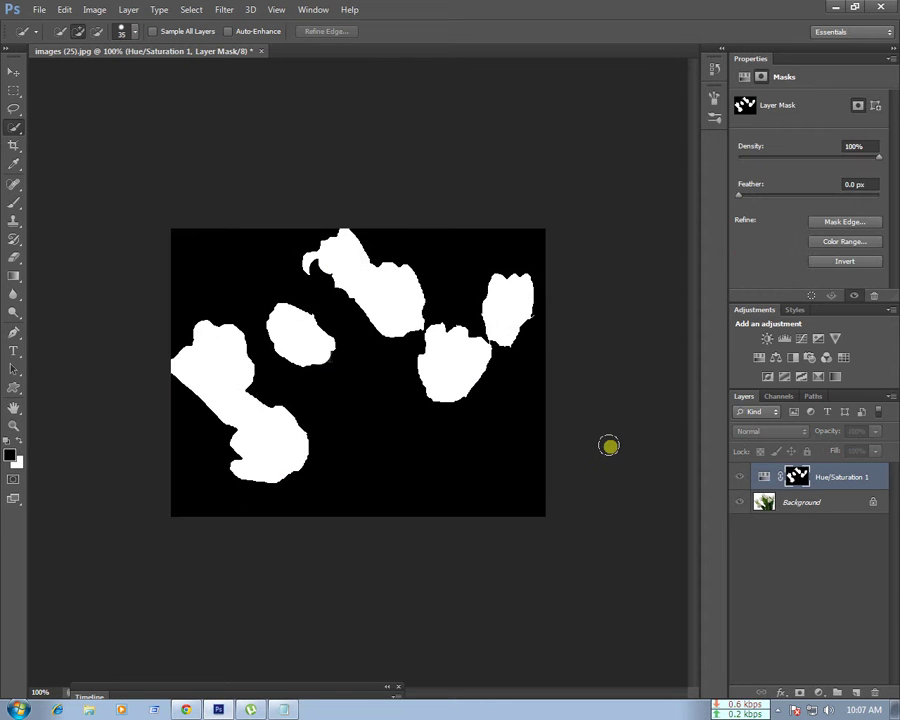
click(14, 204)
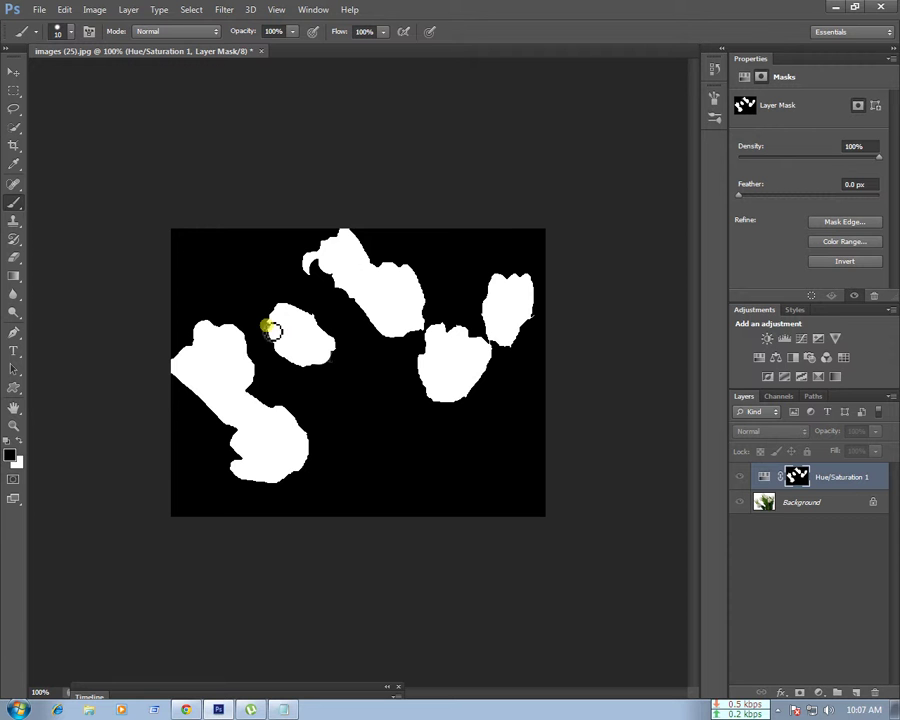
click(18, 446)
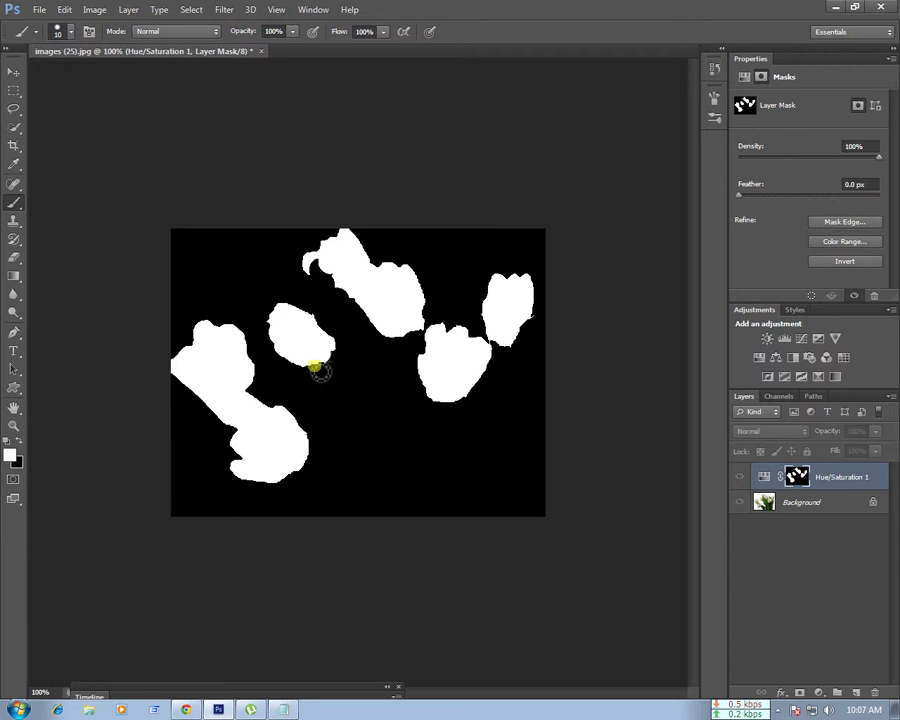
mouse_move(322, 371)
mouse_down()
mouse_move(324, 340)
mouse_move(278, 325)
mouse_move(275, 351)
mouse_up()
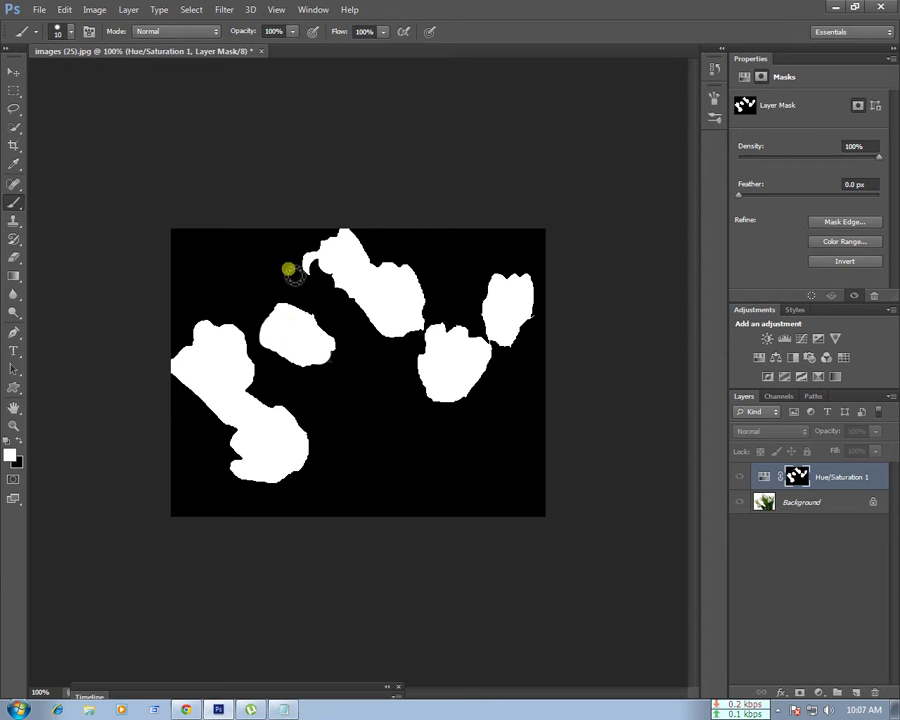
click(13, 122)
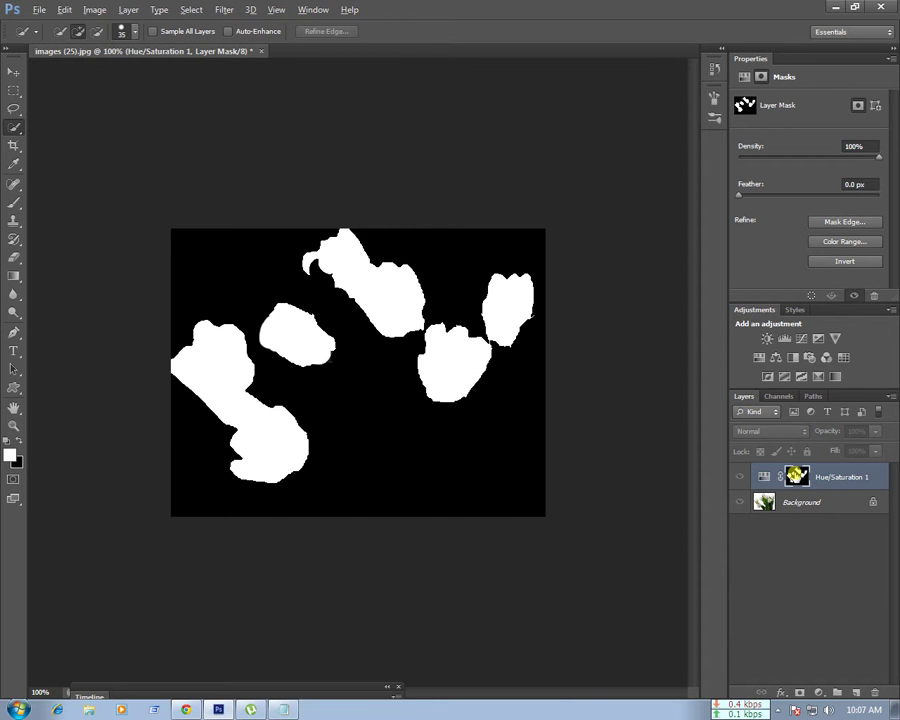
alt+click(797, 476)
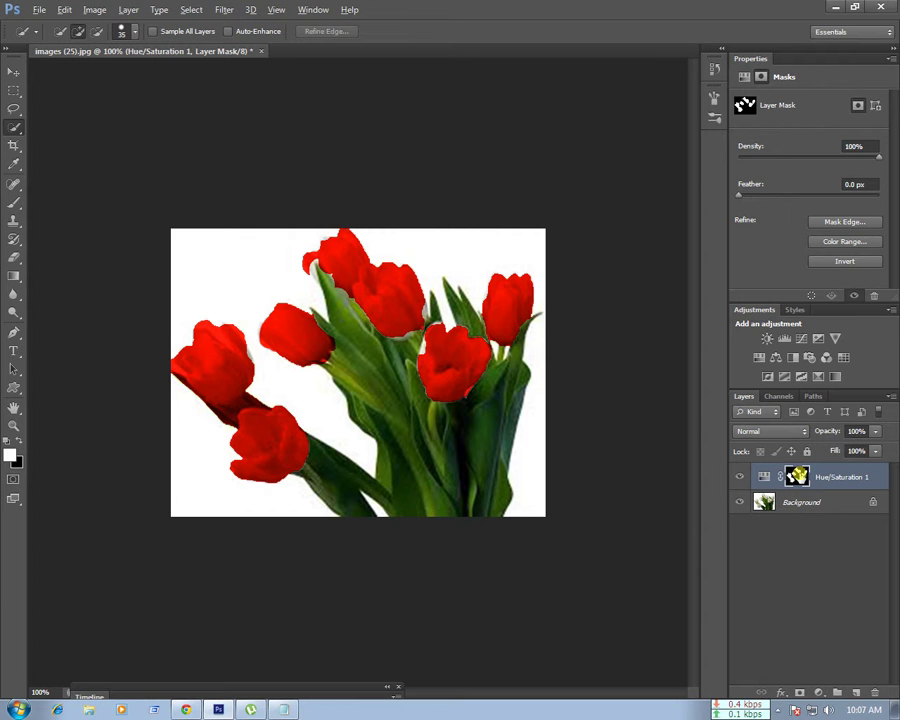
Step: Paint black on the mask to separate the two right-hand tulip areas
alt+click(797, 476)
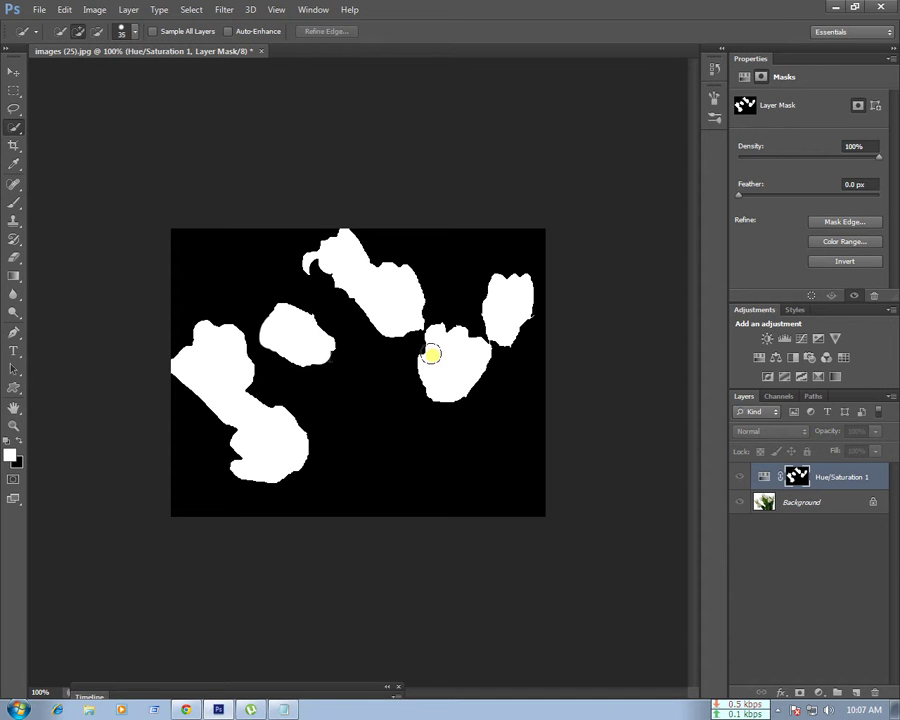
click(14, 201)
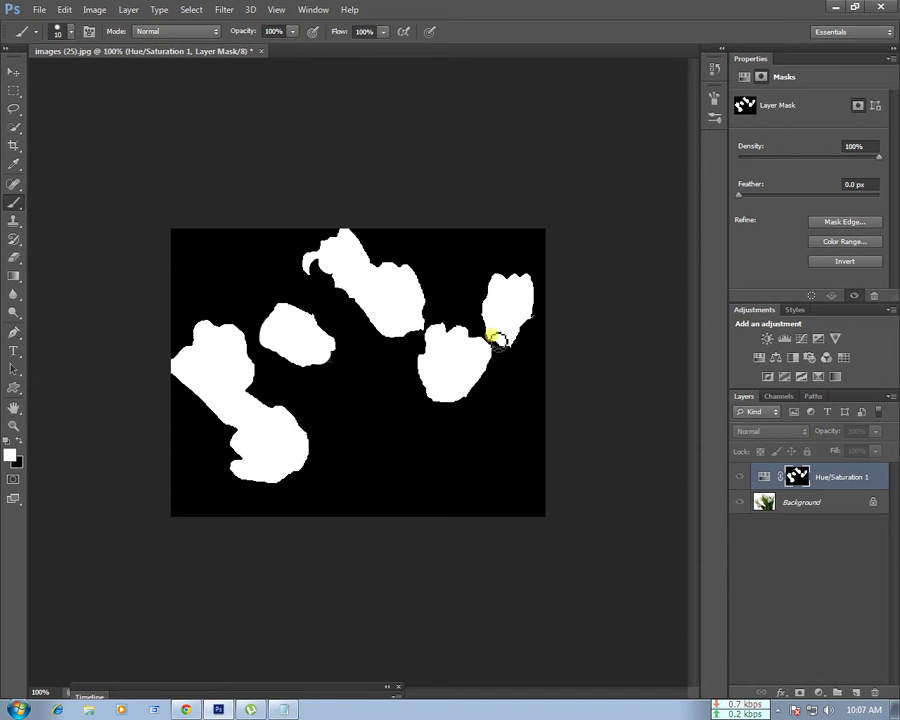
mouse_move(498, 340)
mouse_down()
mouse_move(428, 356)
mouse_move(428, 367)
mouse_up()
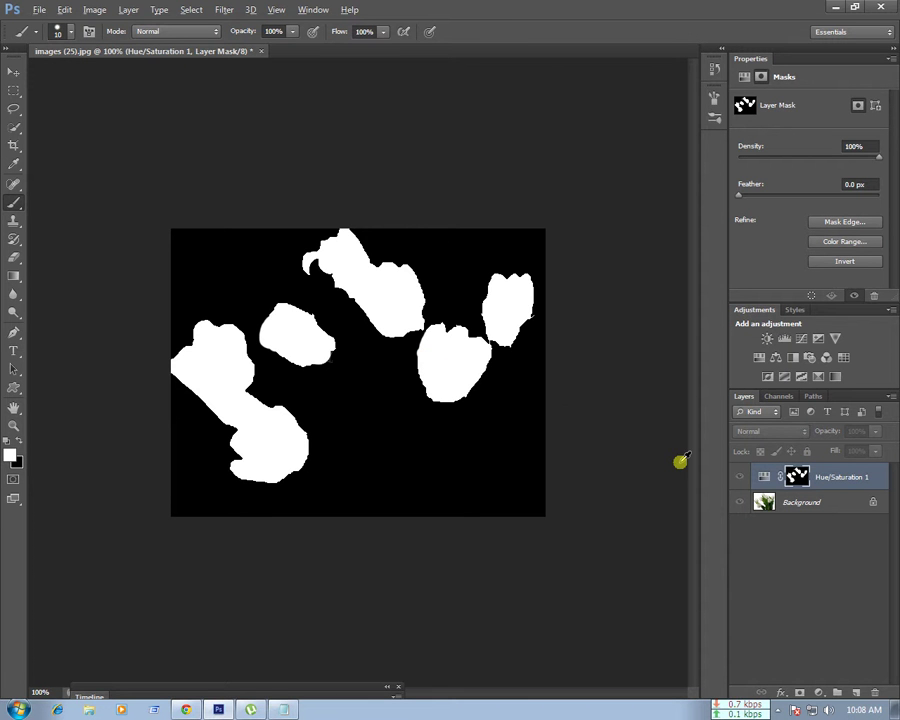
key(ctrl+2)
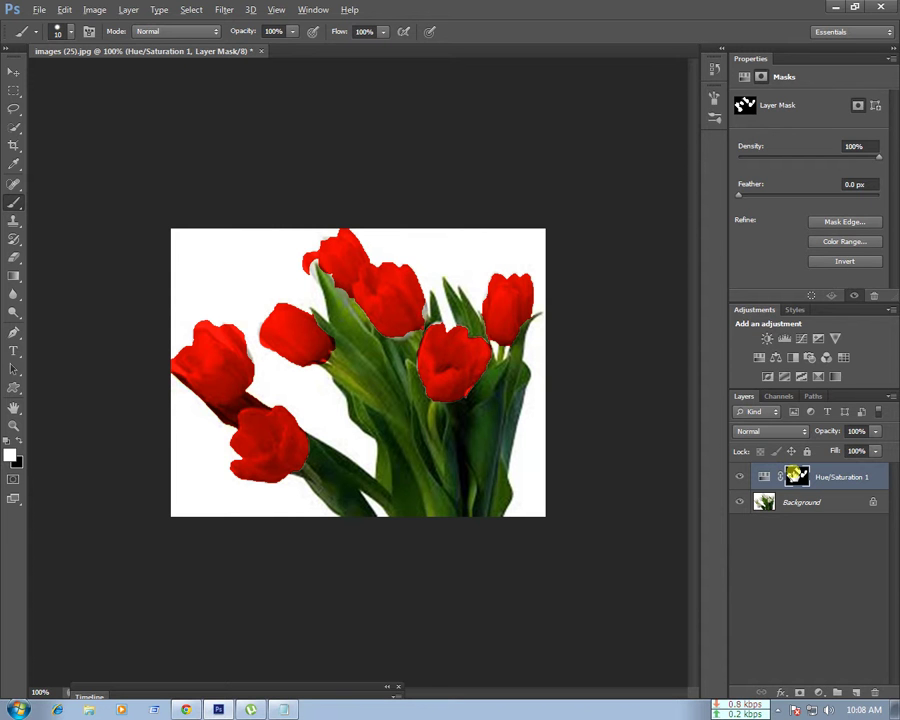
Step: Paint white along the top tulip's mask edge, then return to the coloured image view
alt+click(795, 474)
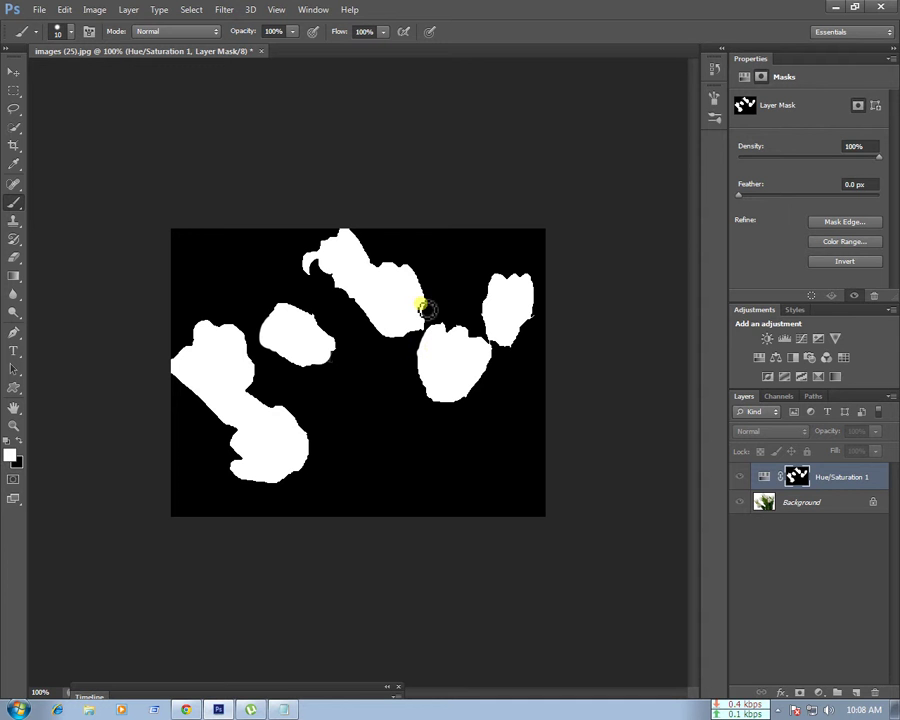
mouse_move(424, 307)
mouse_down()
mouse_move(427, 322)
mouse_move(424, 309)
mouse_move(431, 311)
mouse_move(411, 339)
mouse_up()
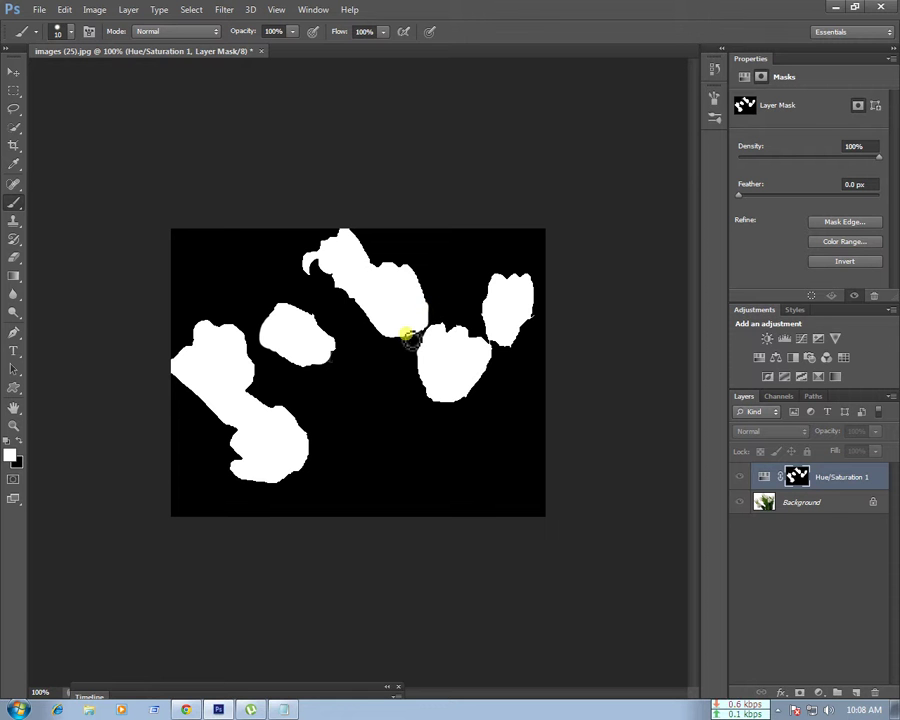
click(797, 476)
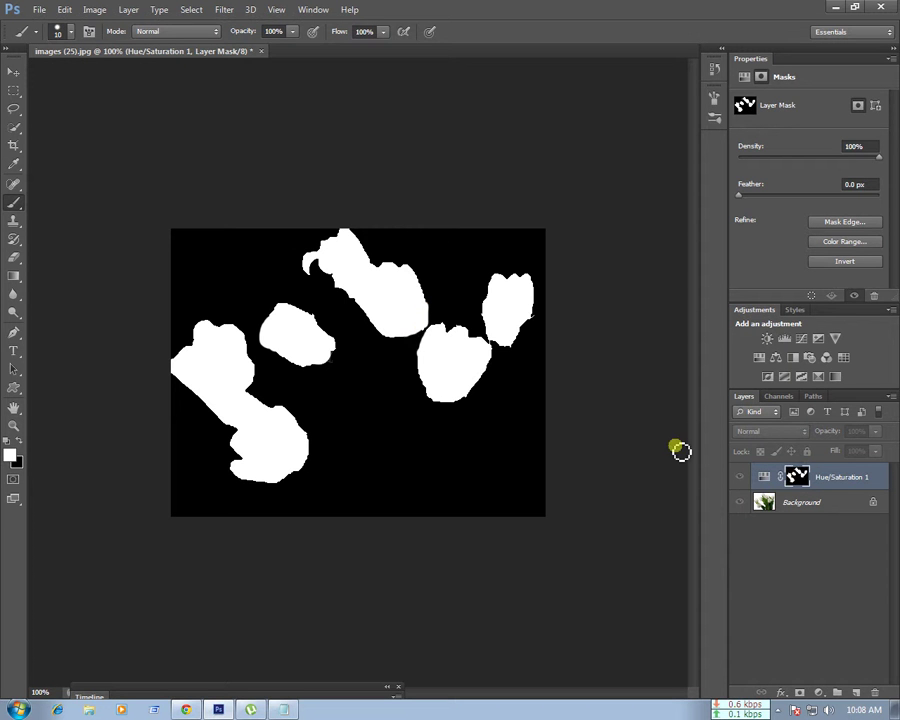
click(800, 483)
alt+click(800, 483)
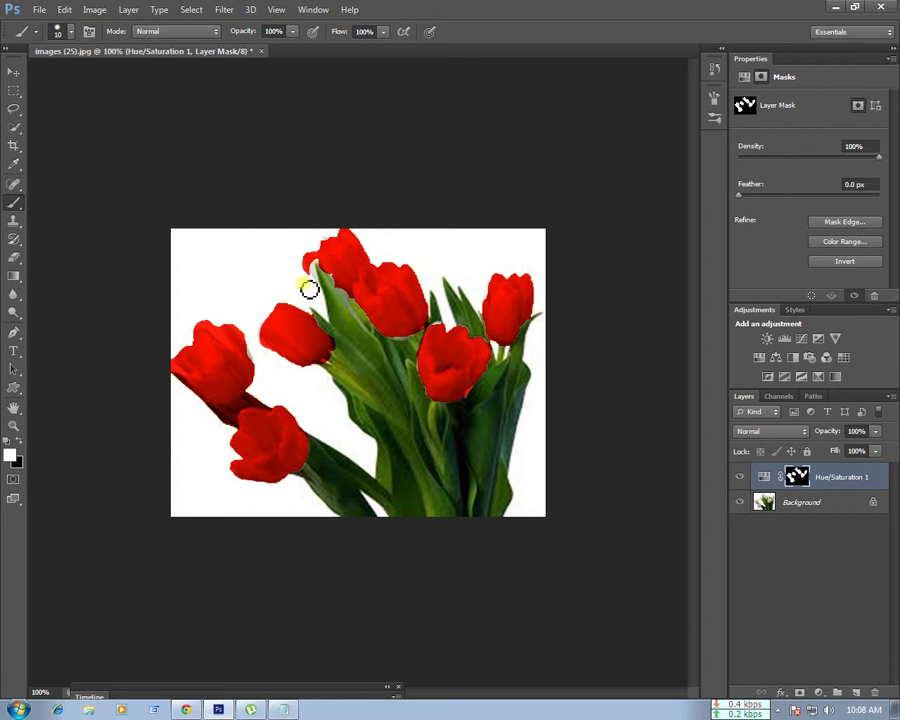
Step: Brush along the upper tulip's mask edge, then refine it further in the mask-only view
drag(309, 289, 315, 279)
click(797, 478)
alt+click(797, 478)
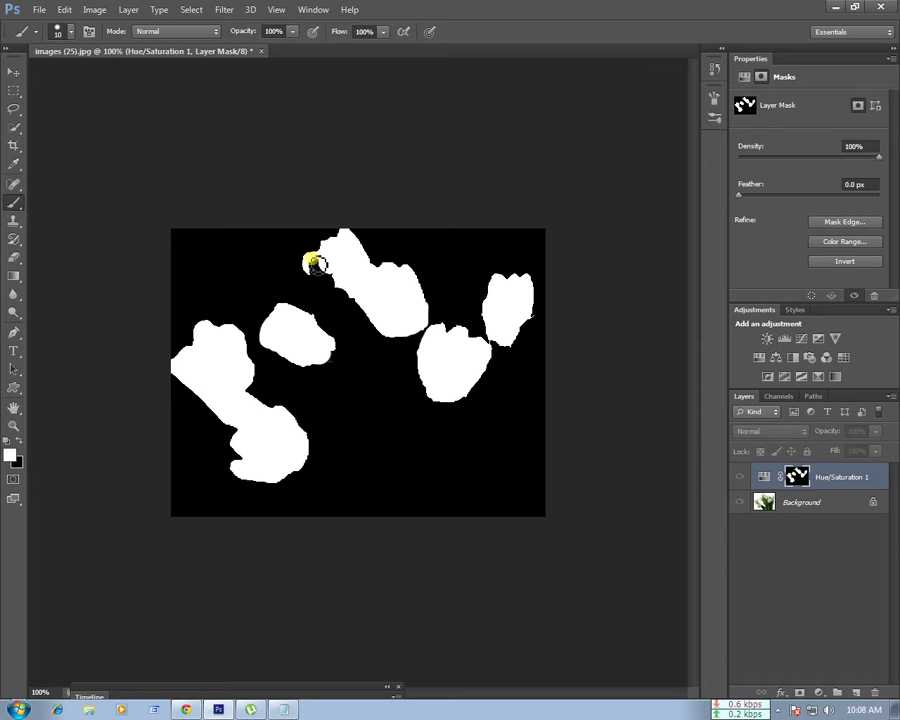
drag(313, 262, 315, 269)
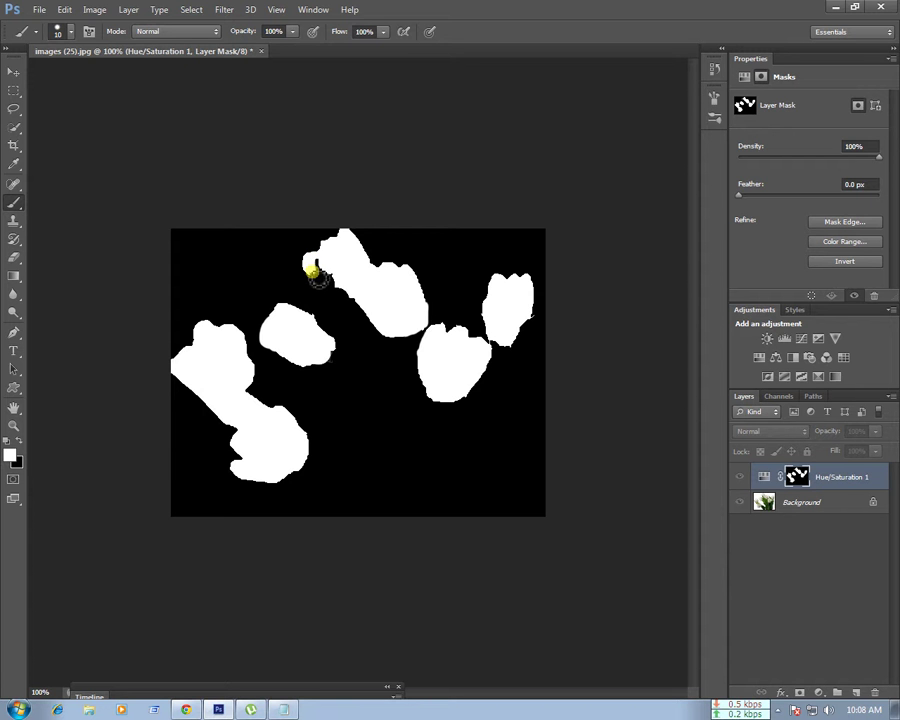
drag(316, 276, 319, 265)
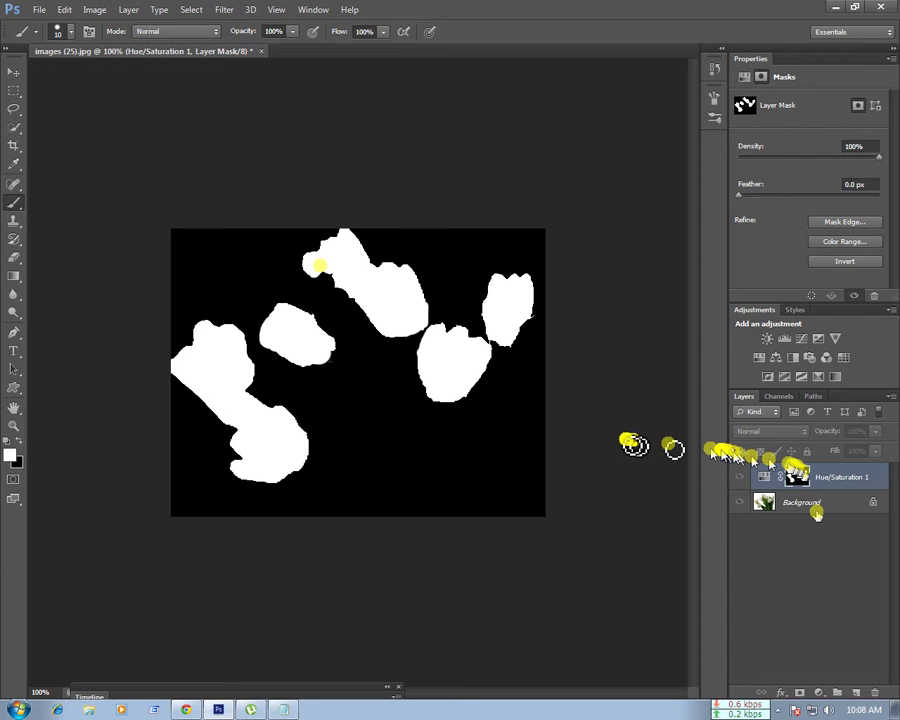
click(449, 350)
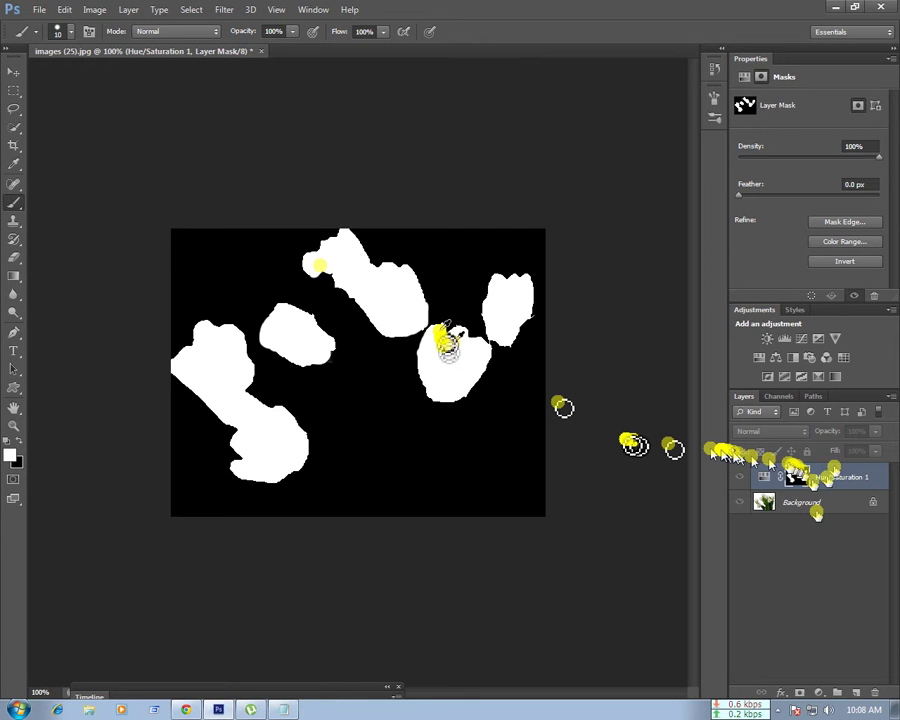